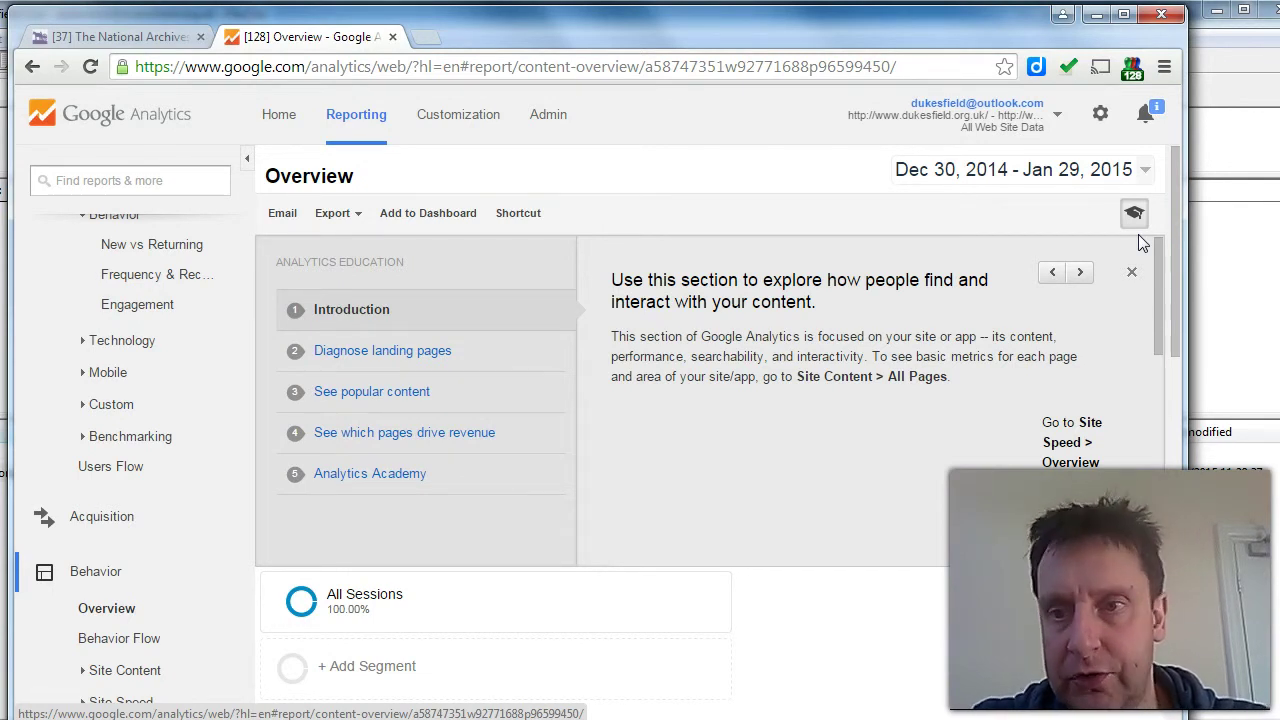
click(1168, 223)
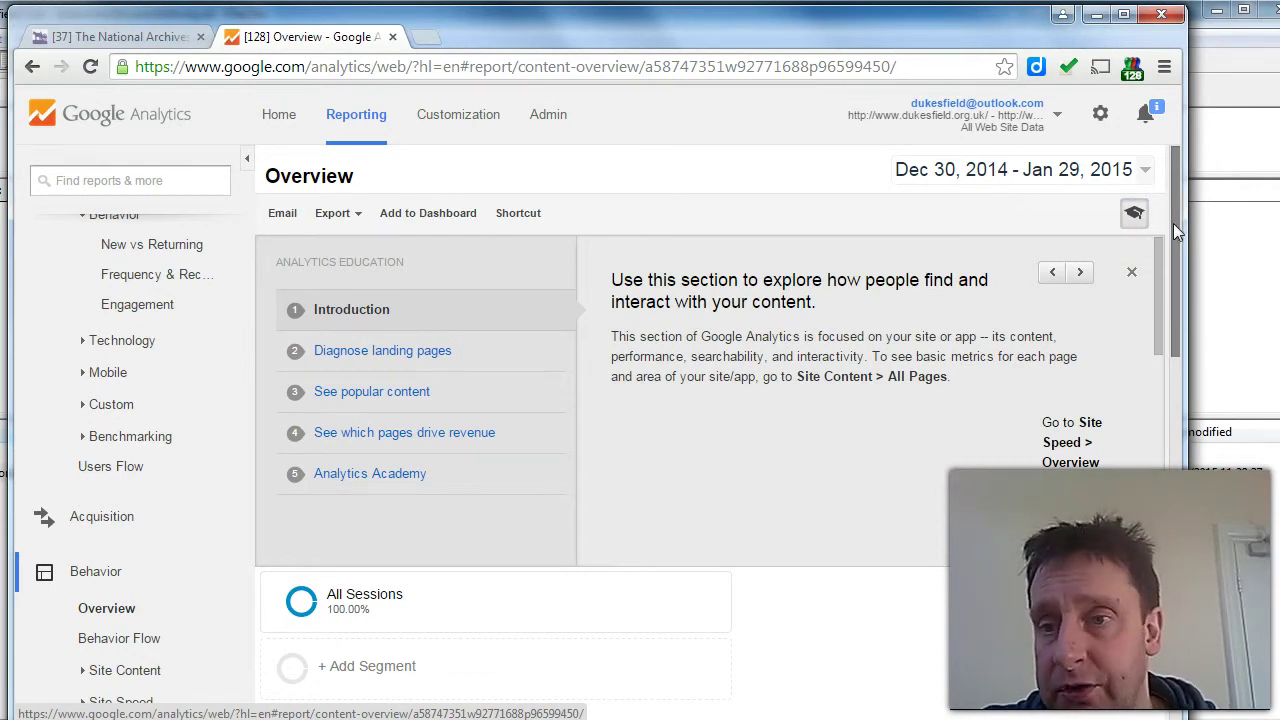
click(1175, 228)
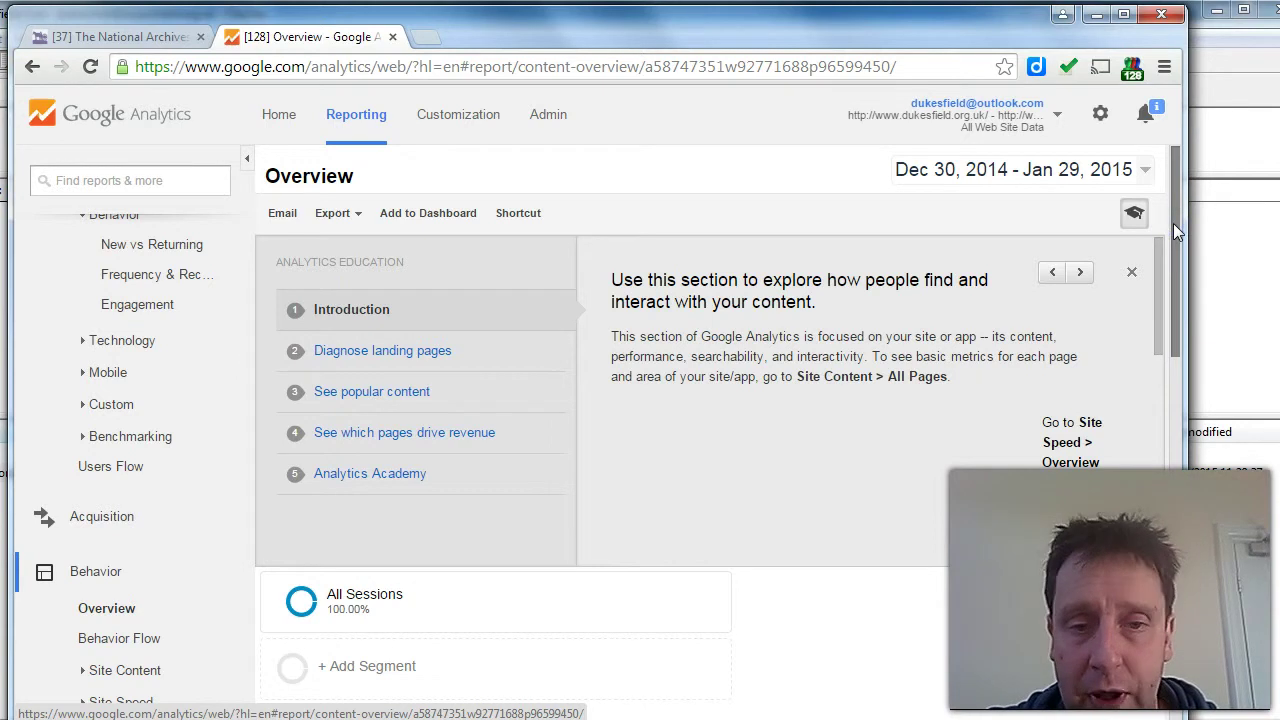
mouse_move(1173, 223)
mouse_down()
mouse_move(1160, 271)
mouse_move(1173, 230)
mouse_up()
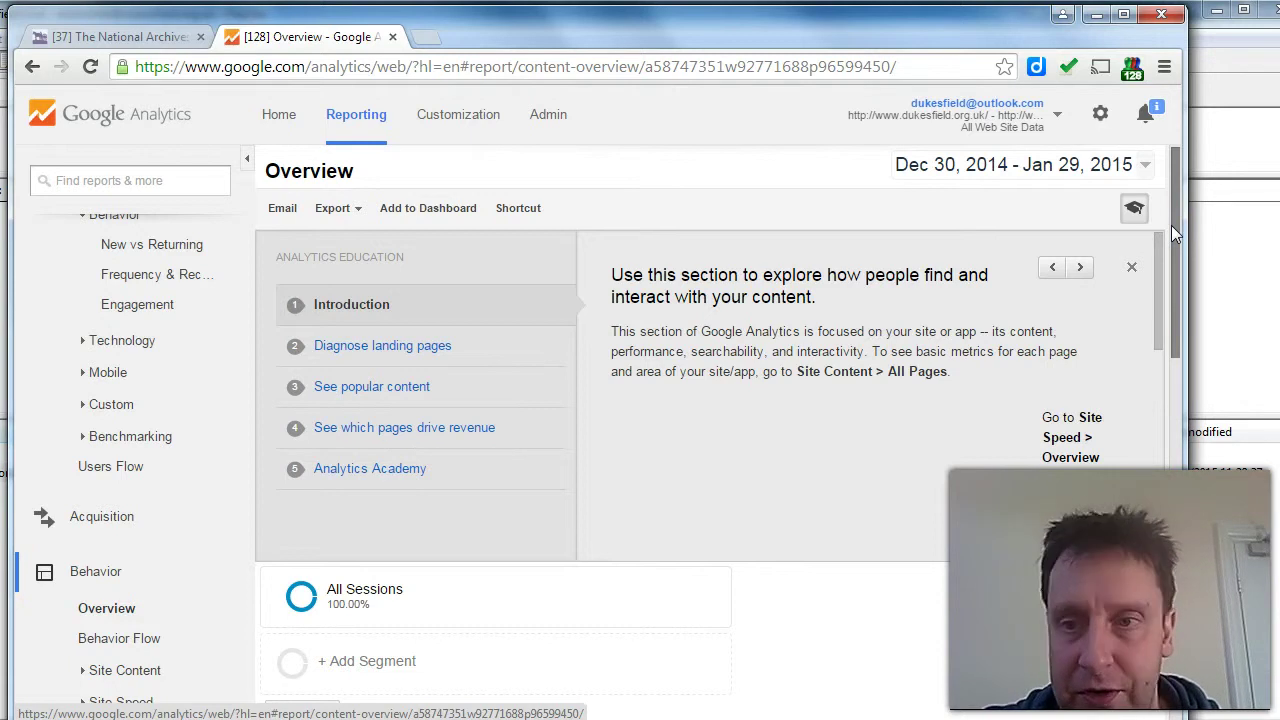
drag(1171, 225, 1171, 213)
click(384, 101)
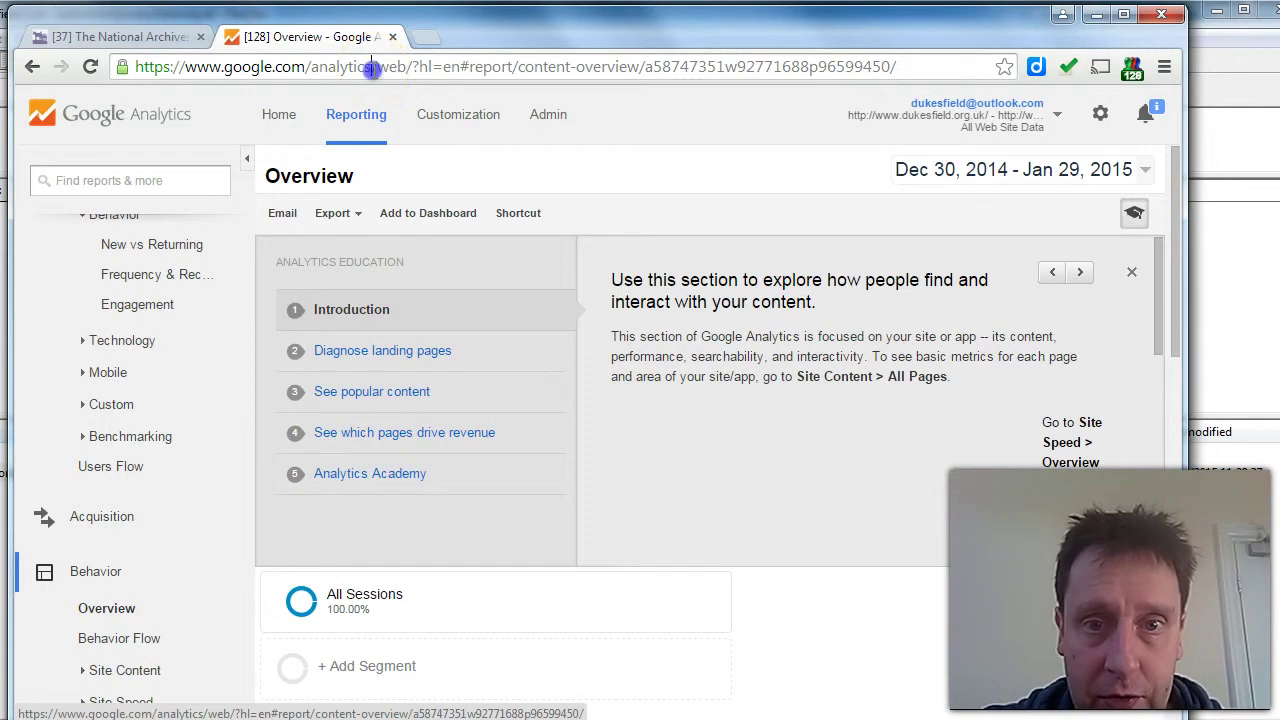
drag(180, 64, 118, 68)
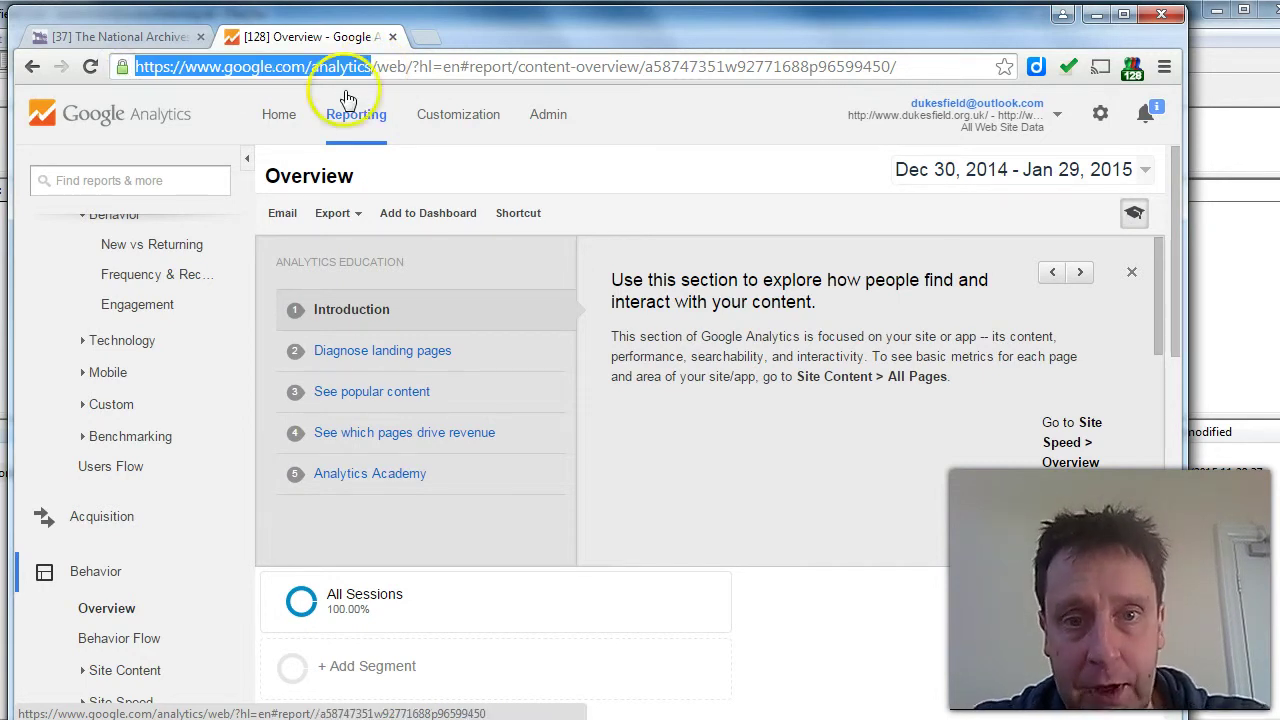
click(397, 68)
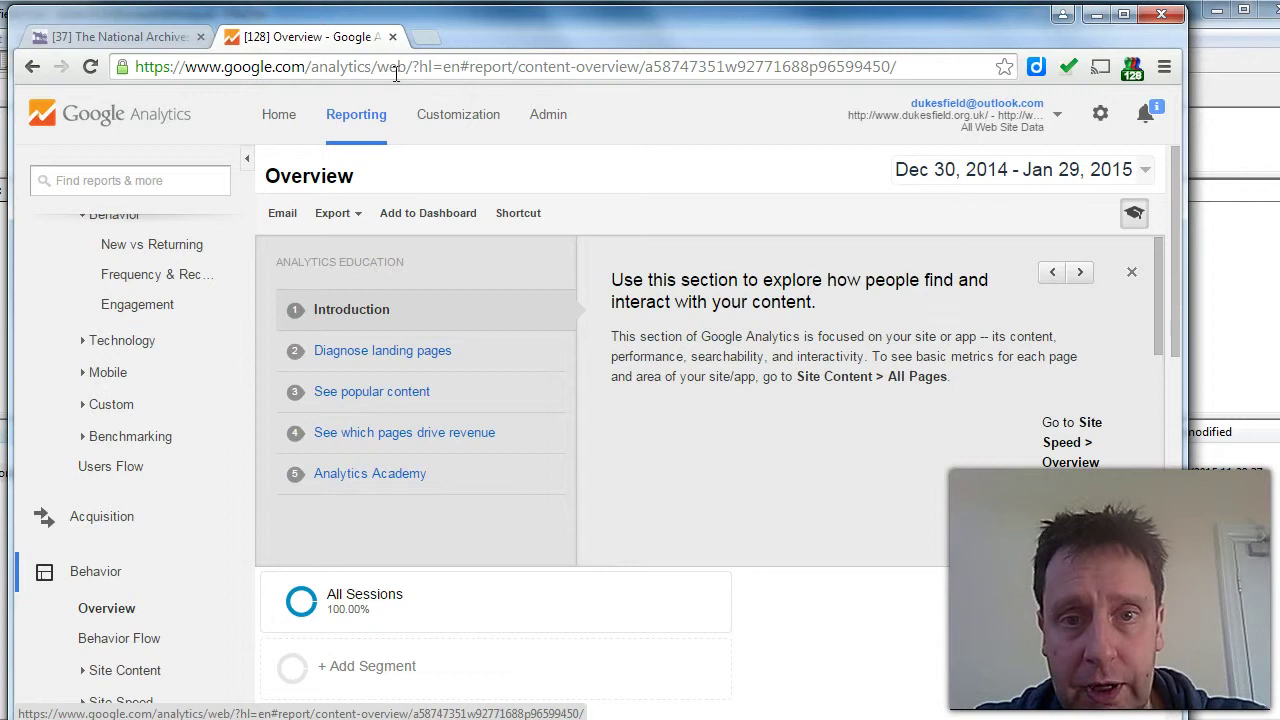
click(549, 119)
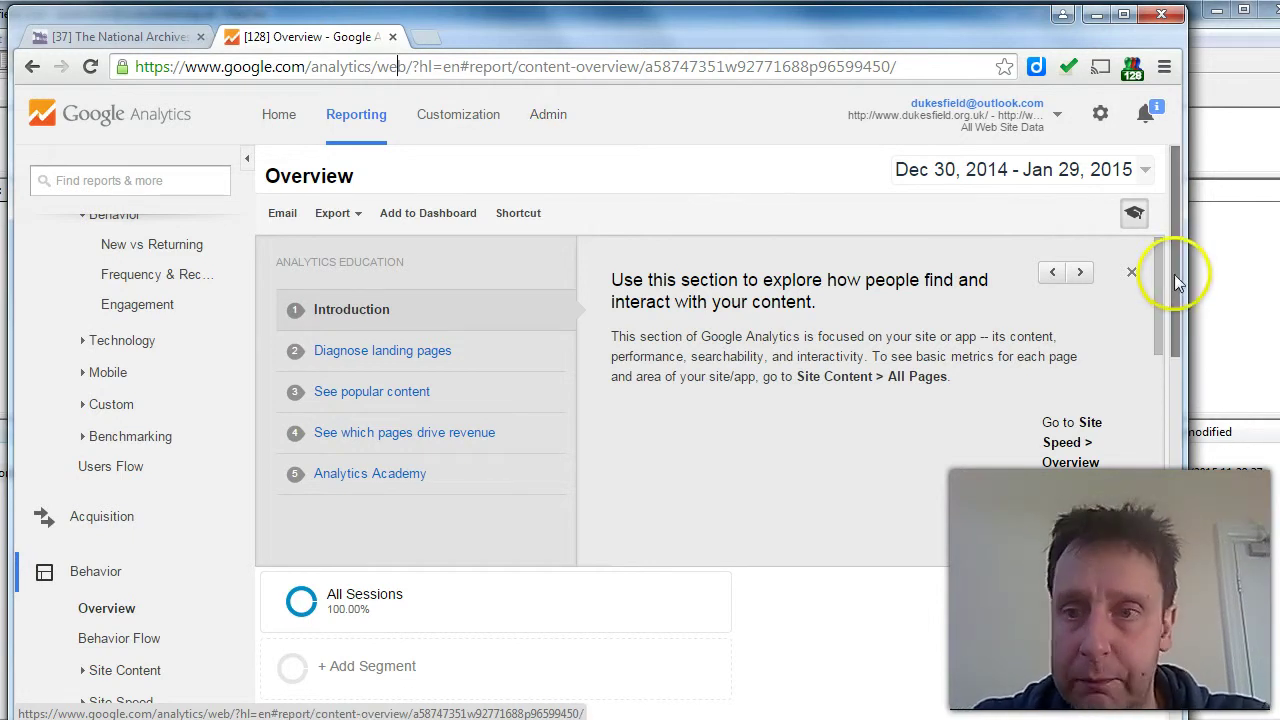
Step: Examine the Behavior Overview report's daily pageviews graph, summary metrics and list of most viewed pages
drag(1174, 276, 1134, 449)
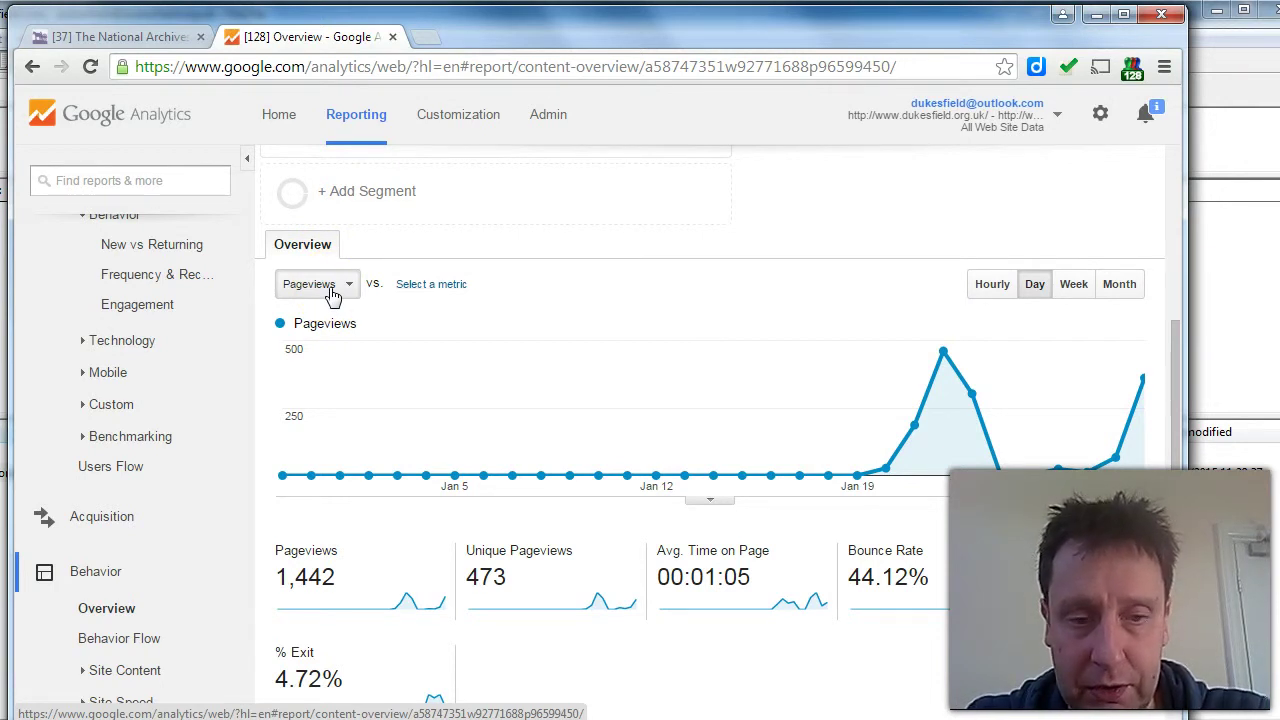
mouse_move(948, 355)
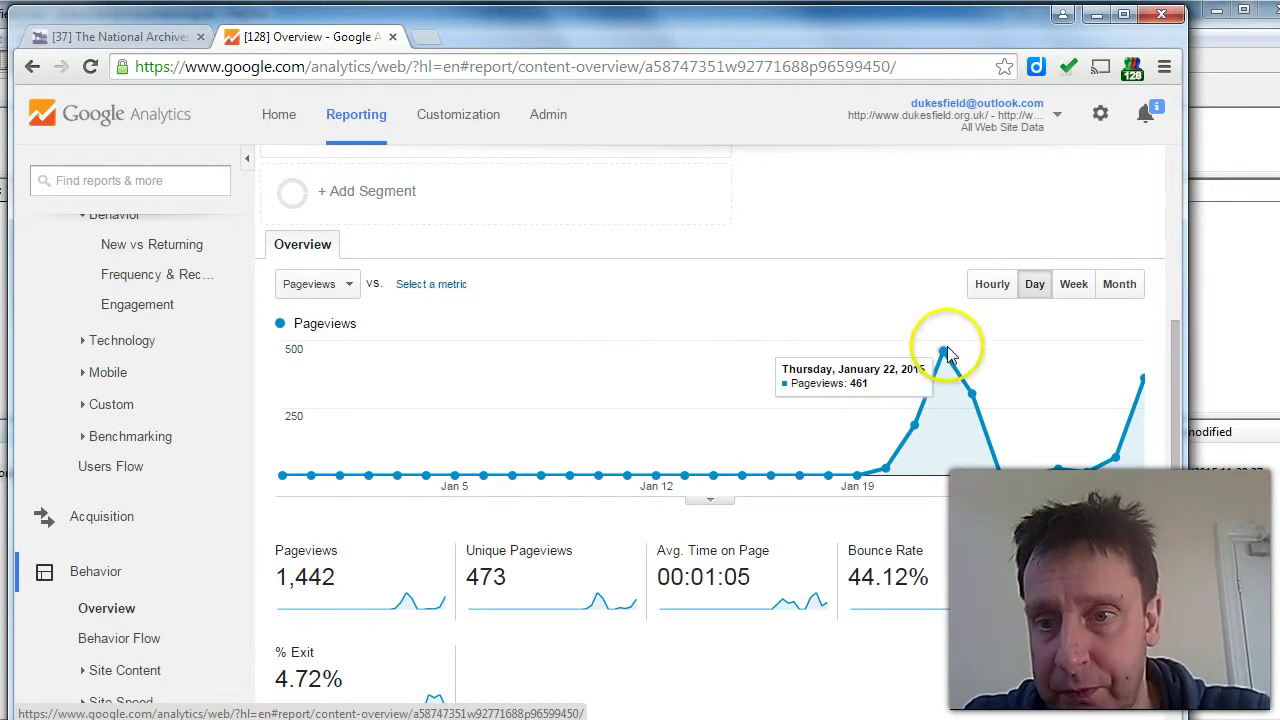
mouse_move(871, 443)
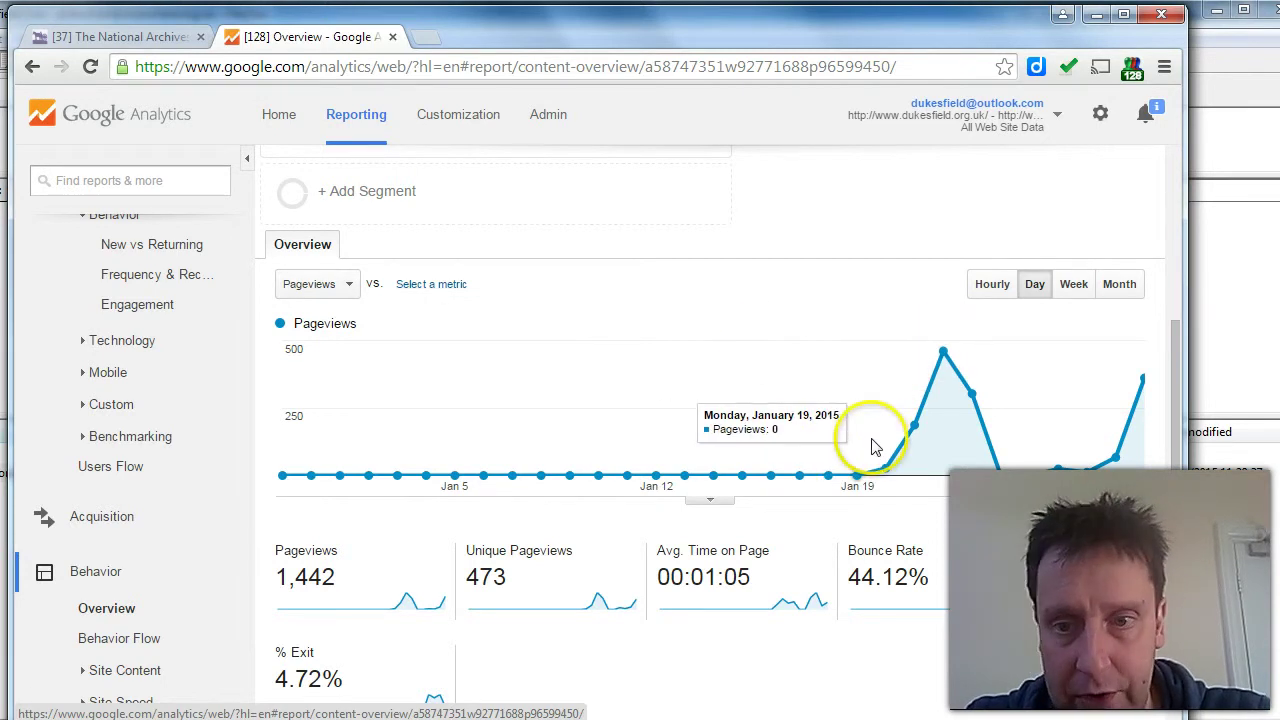
mouse_move(966, 402)
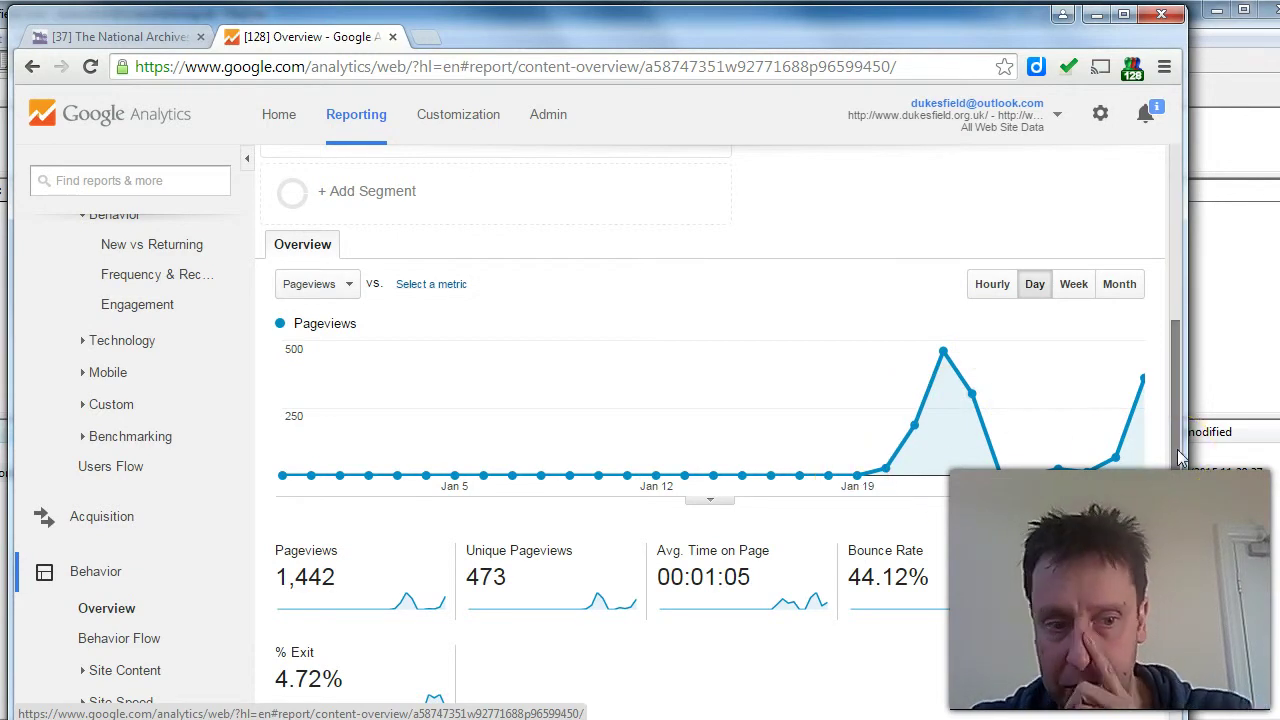
drag(1177, 451, 1162, 594)
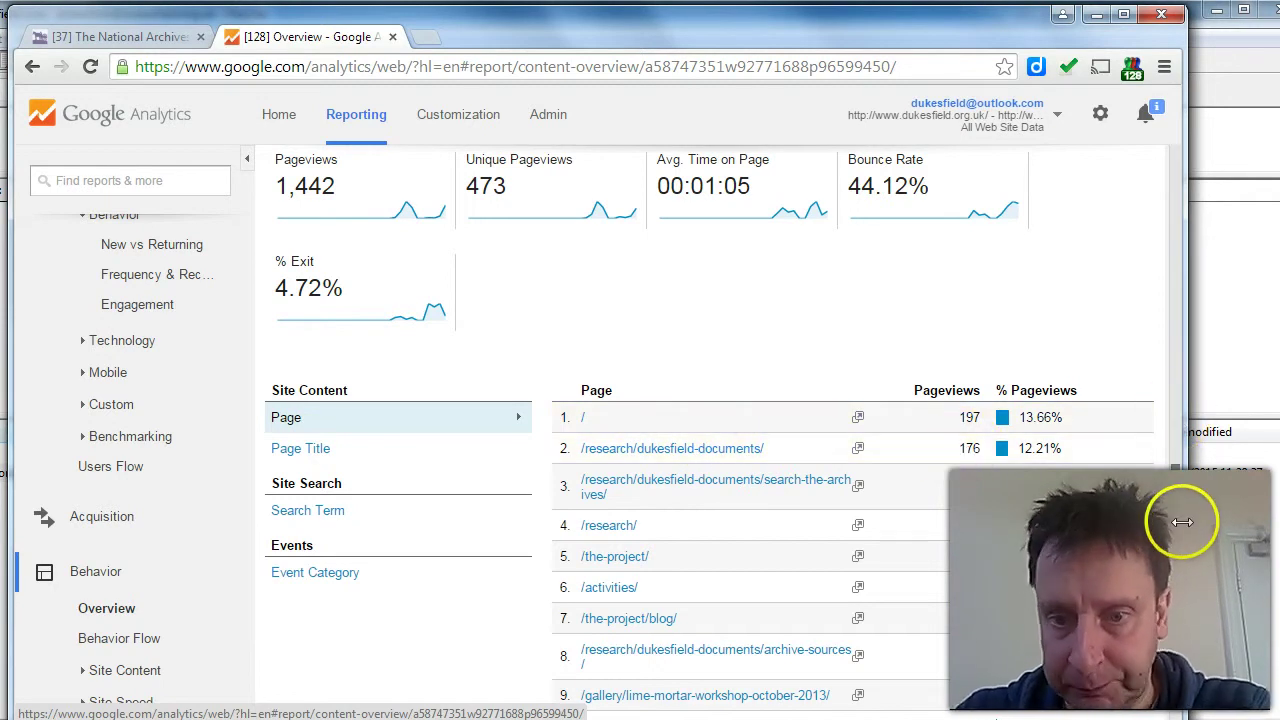
scroll(1178, 526, down, 1)
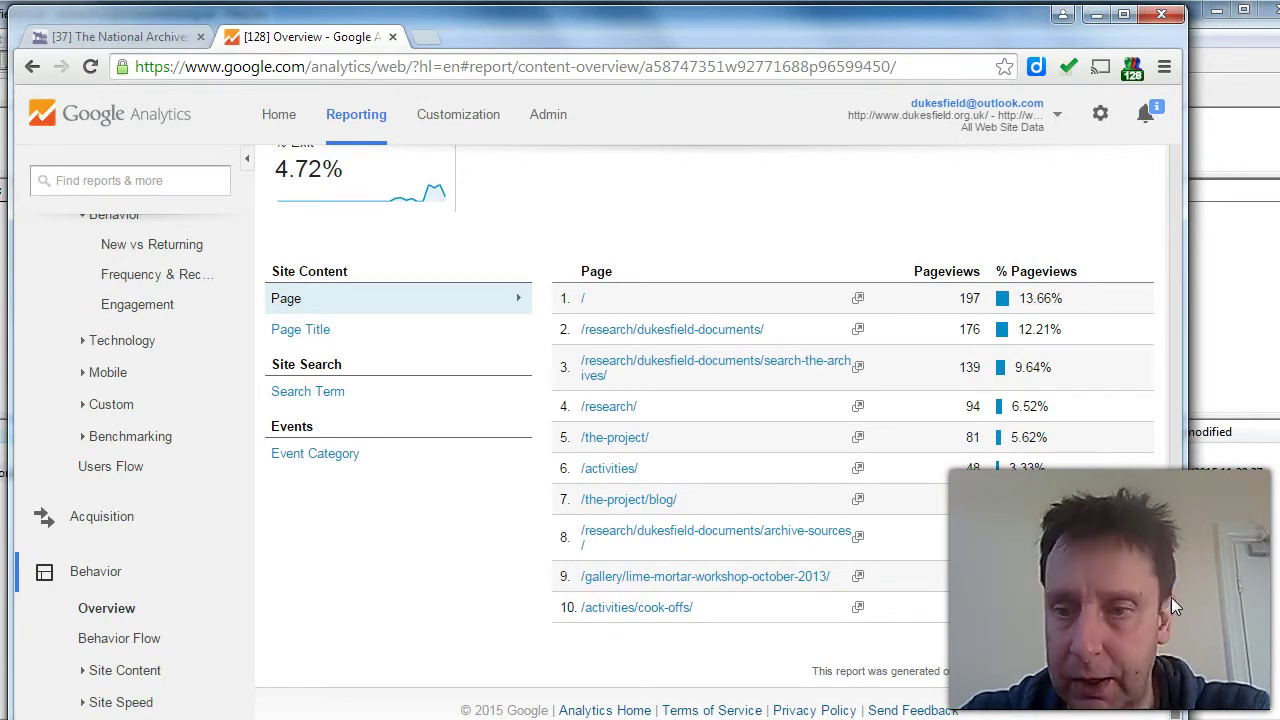
scroll(1171, 580, up, 2)
scroll(1168, 527, up, 1)
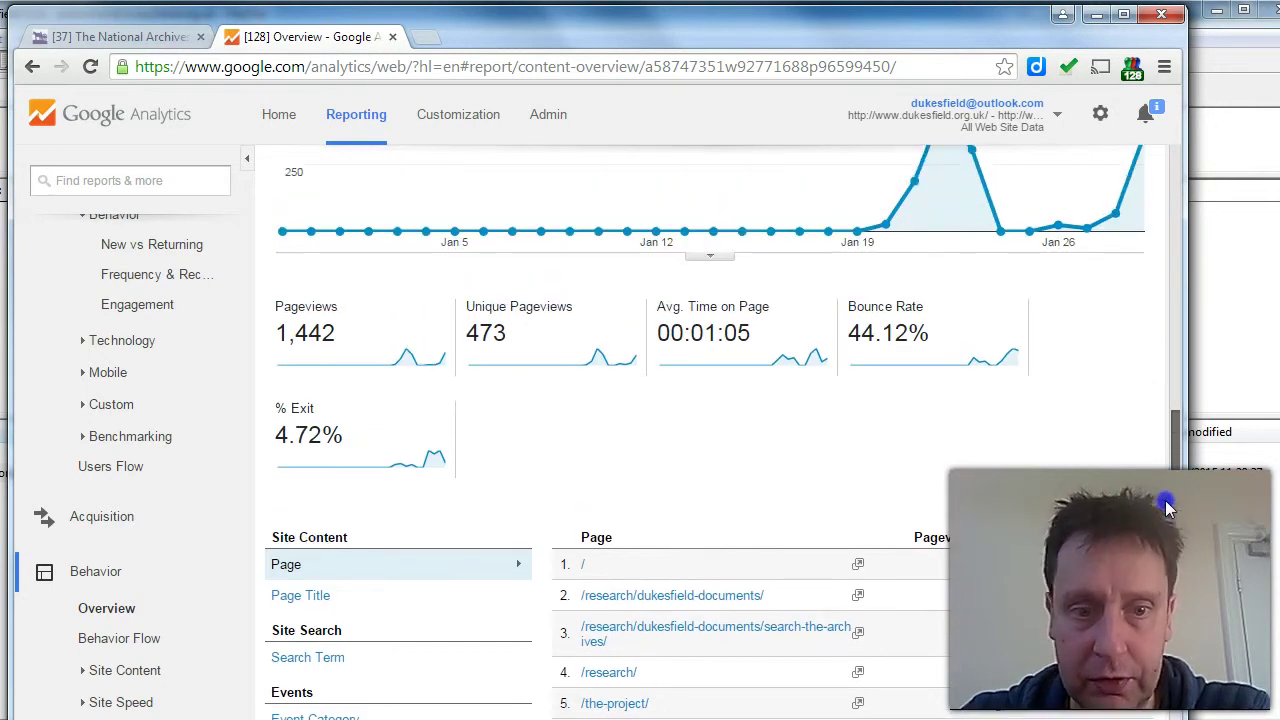
scroll(1168, 492, up, 1)
scroll(1168, 492, up, 1)
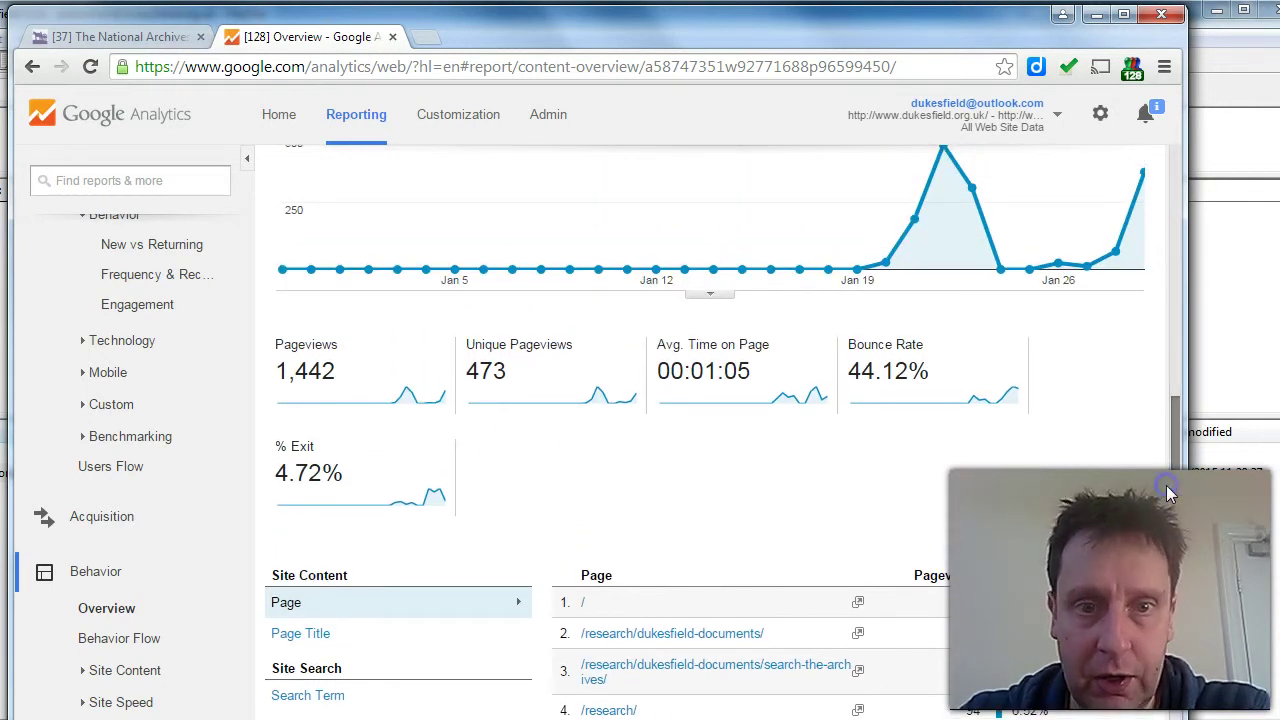
drag(1172, 415, 1172, 205)
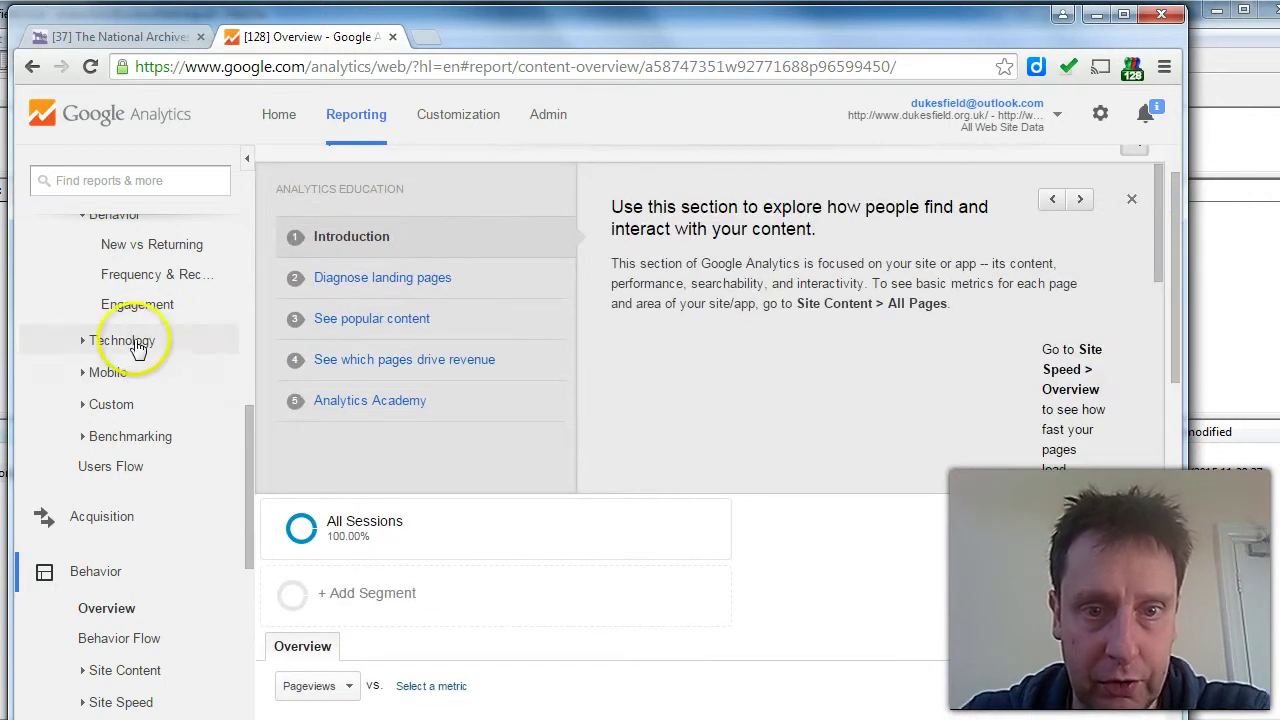
Step: Open the Real-Time Overview report to view the active users on the site
drag(246, 489, 241, 389)
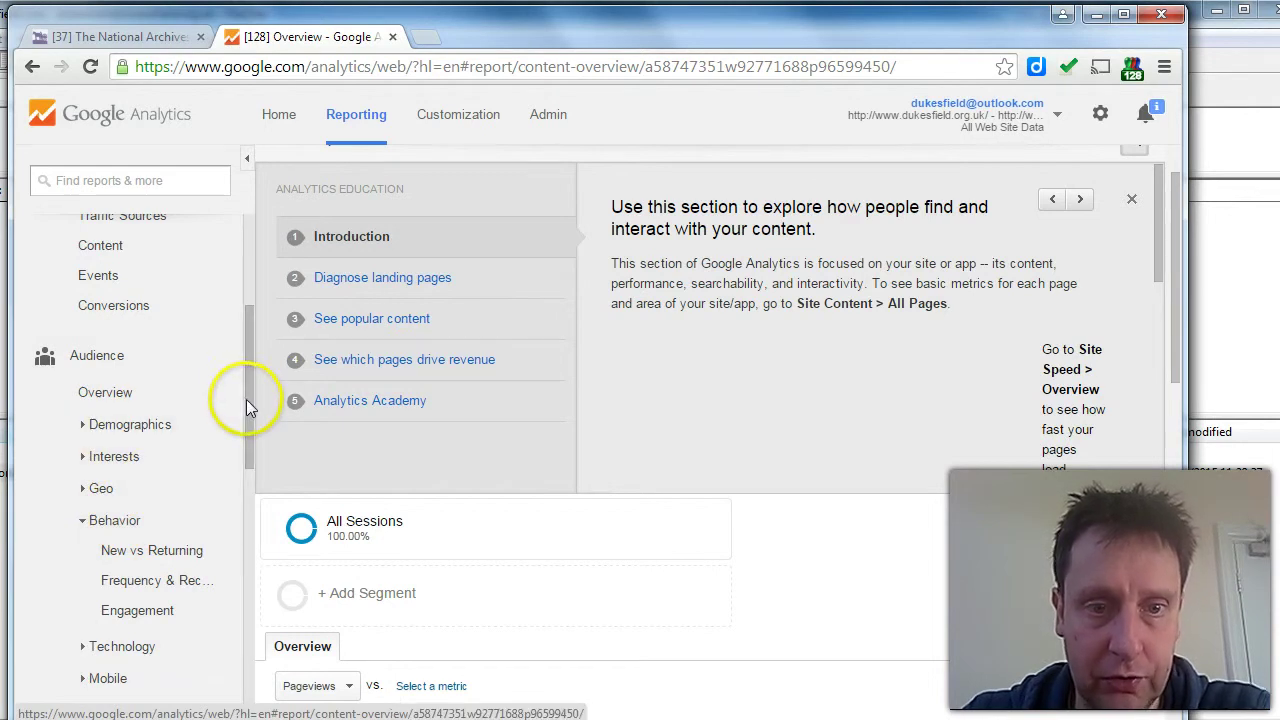
drag(246, 399, 240, 332)
click(130, 335)
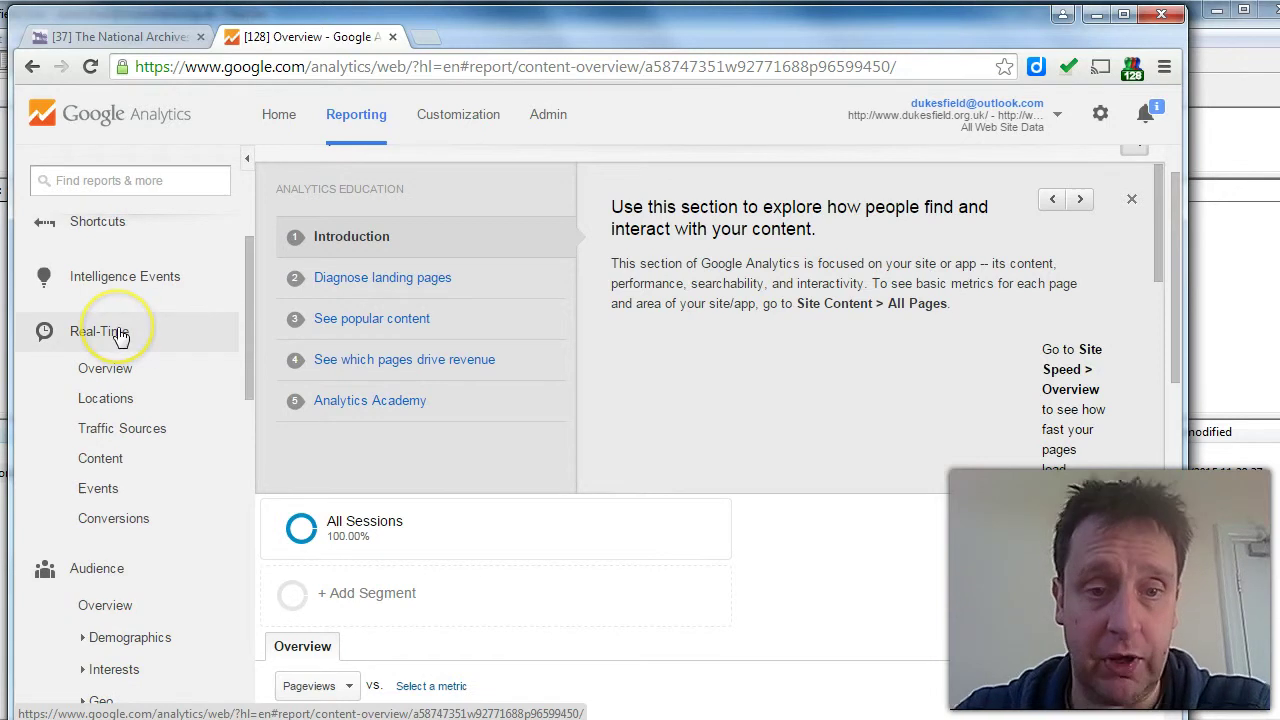
click(112, 338)
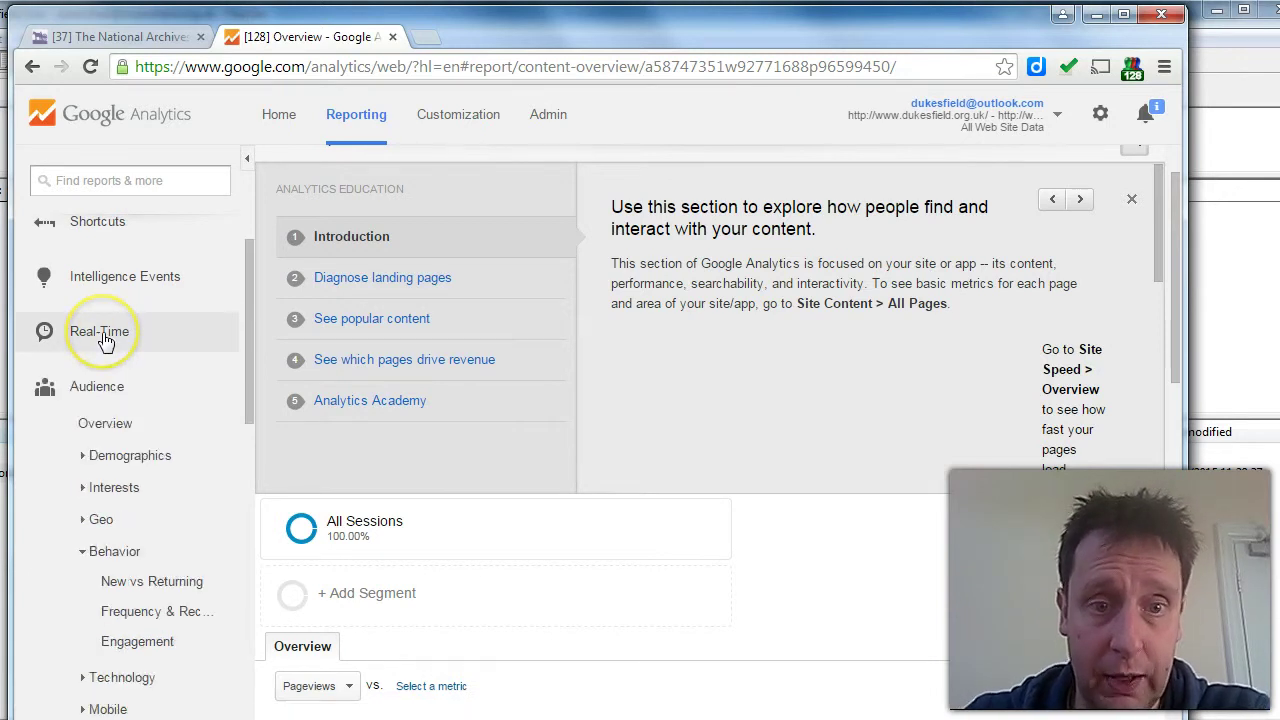
click(101, 338)
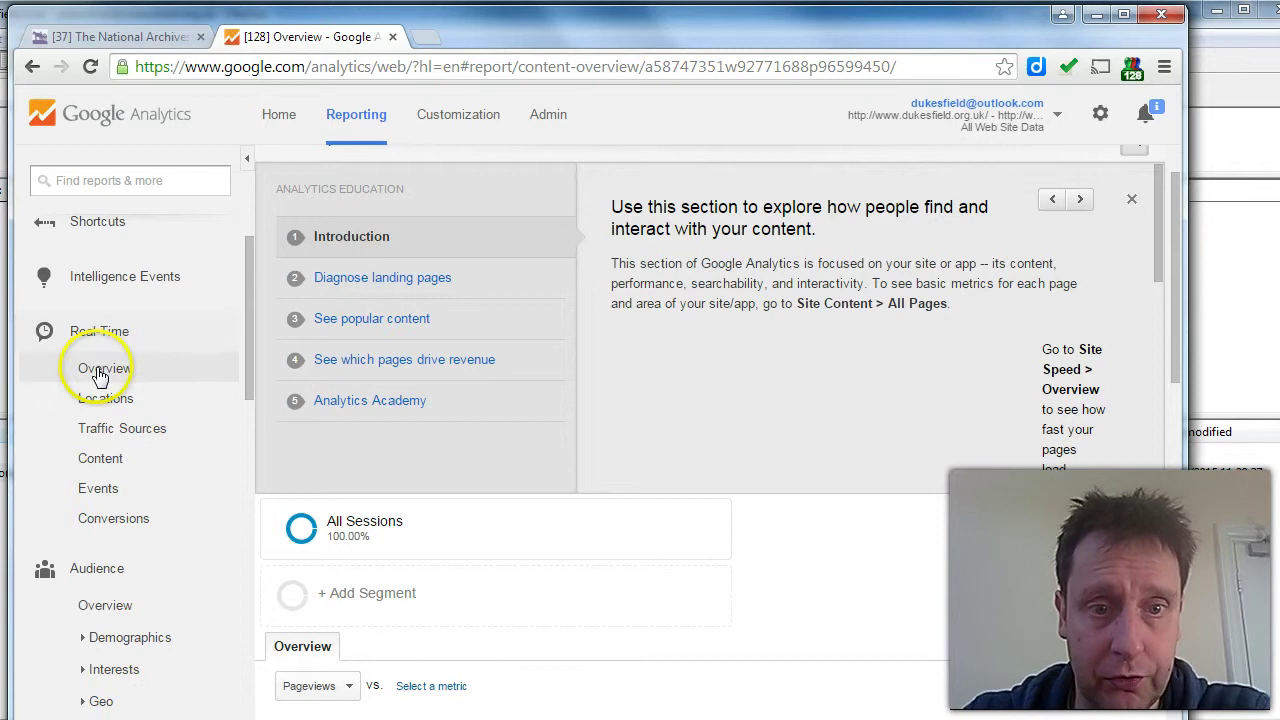
click(100, 370)
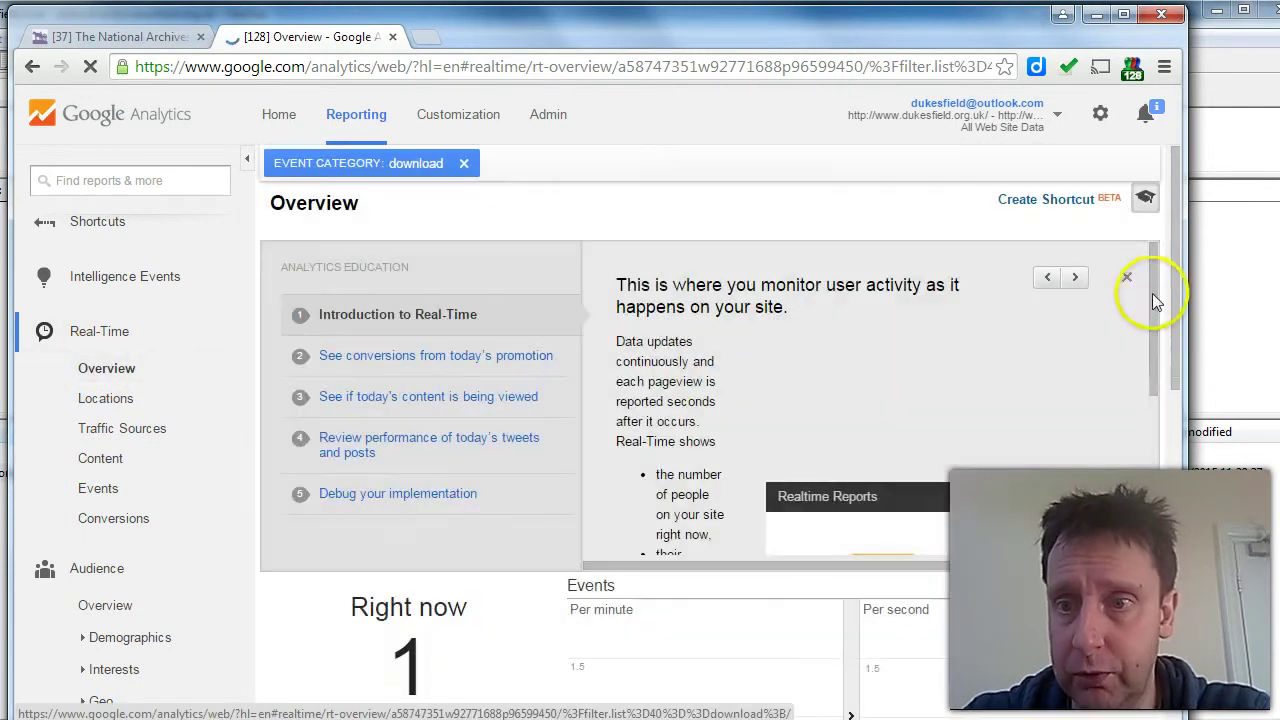
drag(1178, 293, 1137, 343)
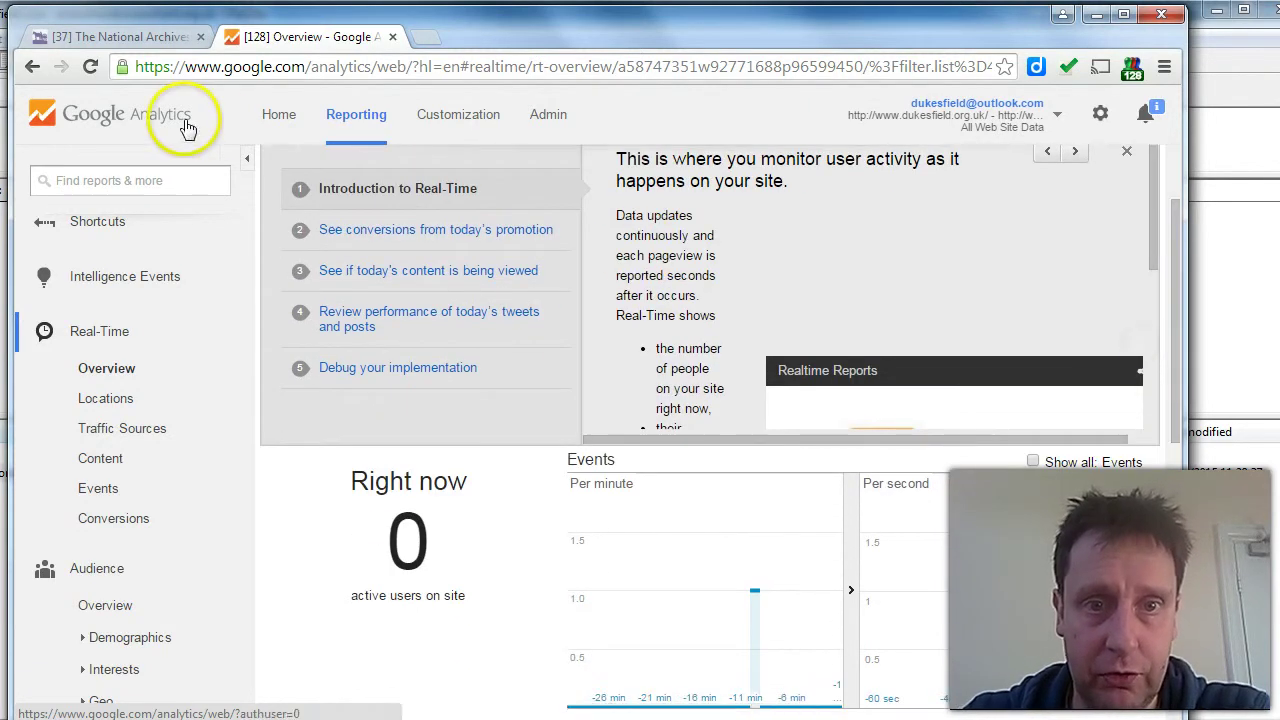
Step: On the Dukesfield site tab, close the developer tools and generate visits by reloading The National Archives page and opening Allendale Estate
click(140, 36)
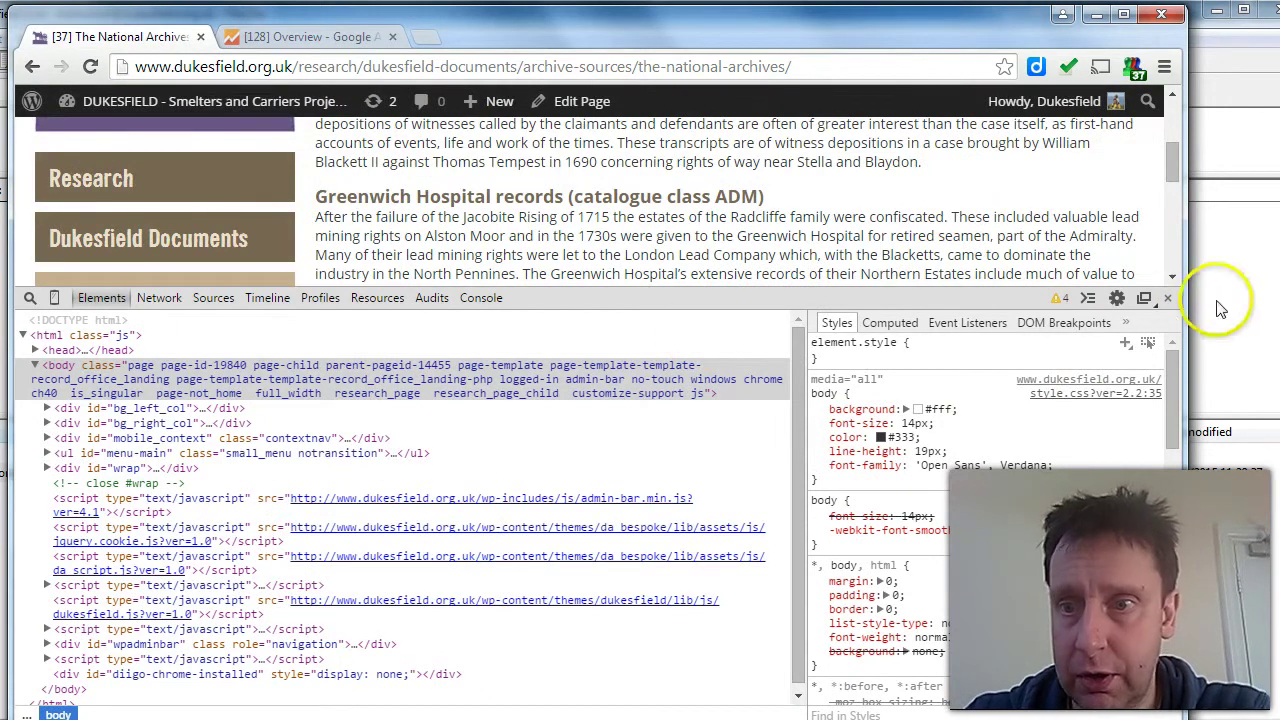
click(1167, 298)
drag(1165, 347, 1162, 245)
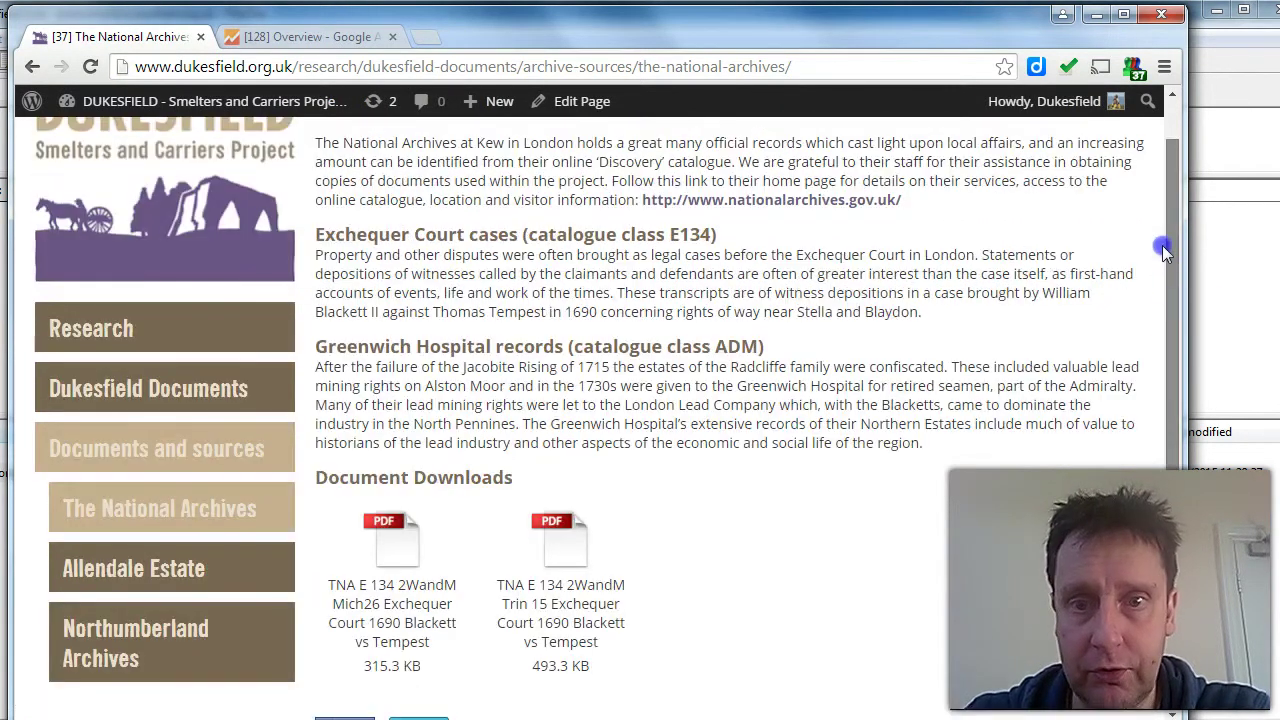
key(F5)
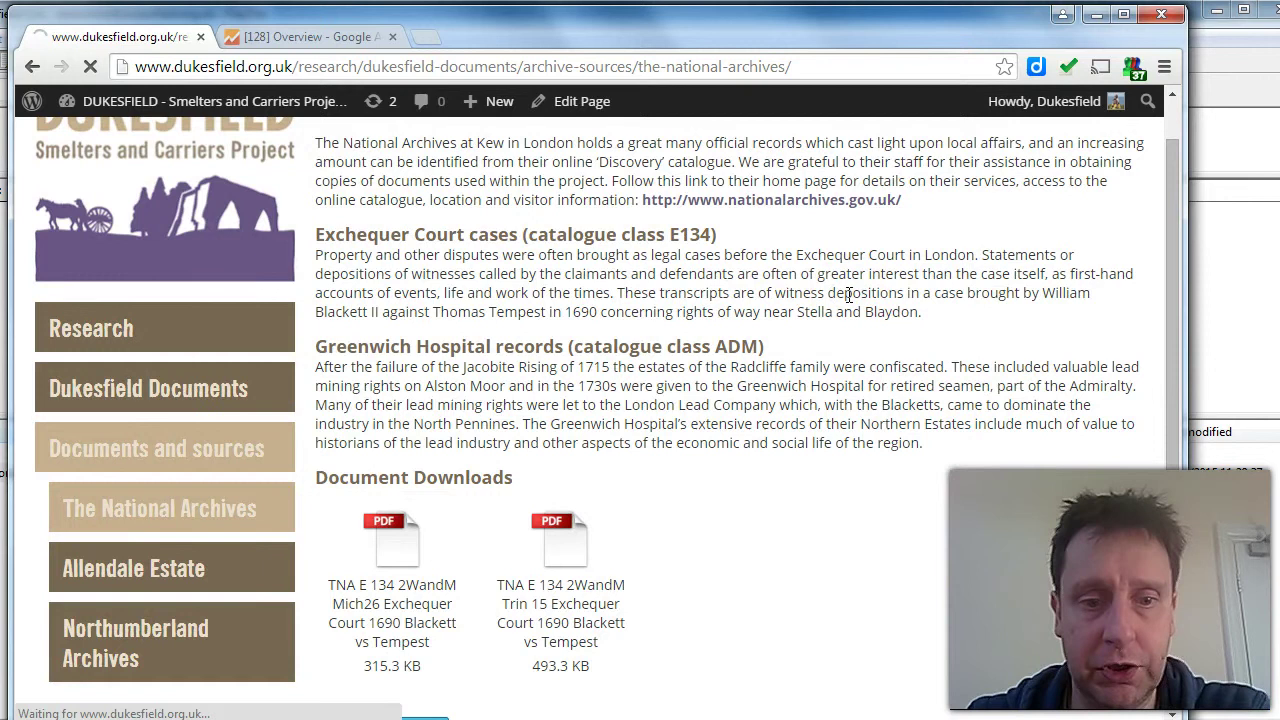
Step: Return to the Real-Time Overview in Google Analytics and examine the active users, top active pages and visitor locations on the map
click(305, 37)
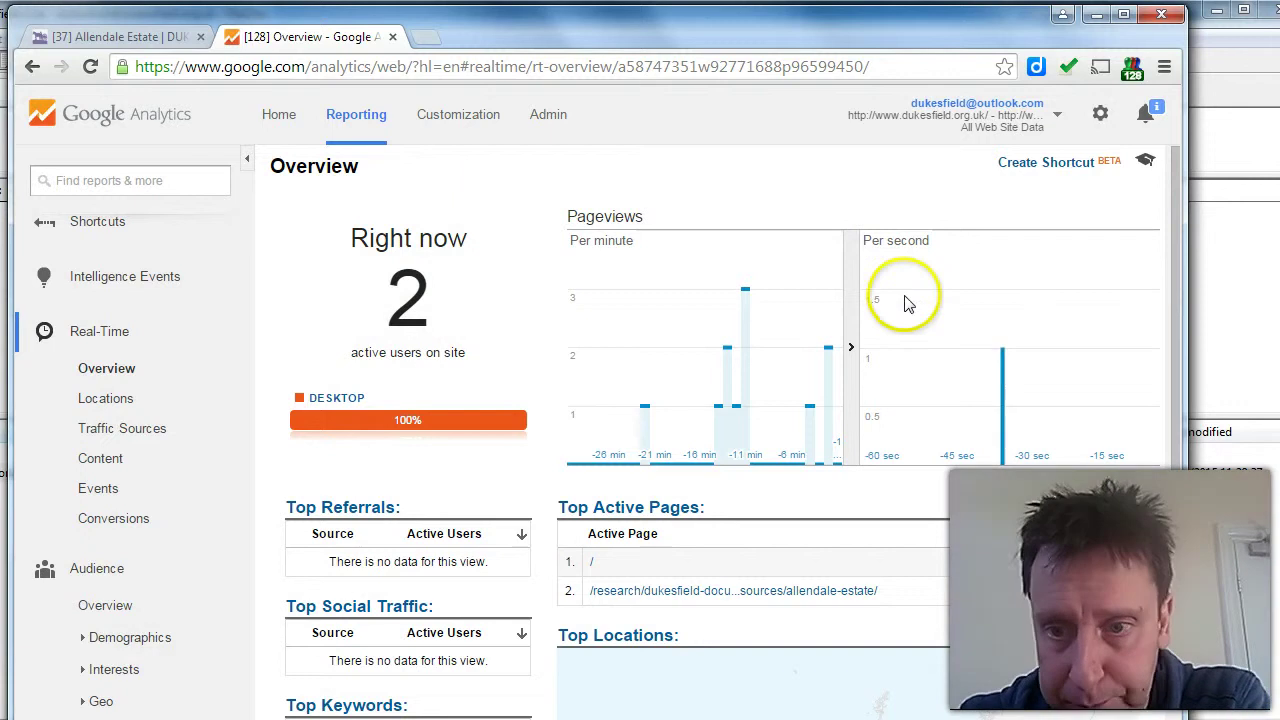
drag(1171, 263, 1139, 461)
mouse_move(839, 534)
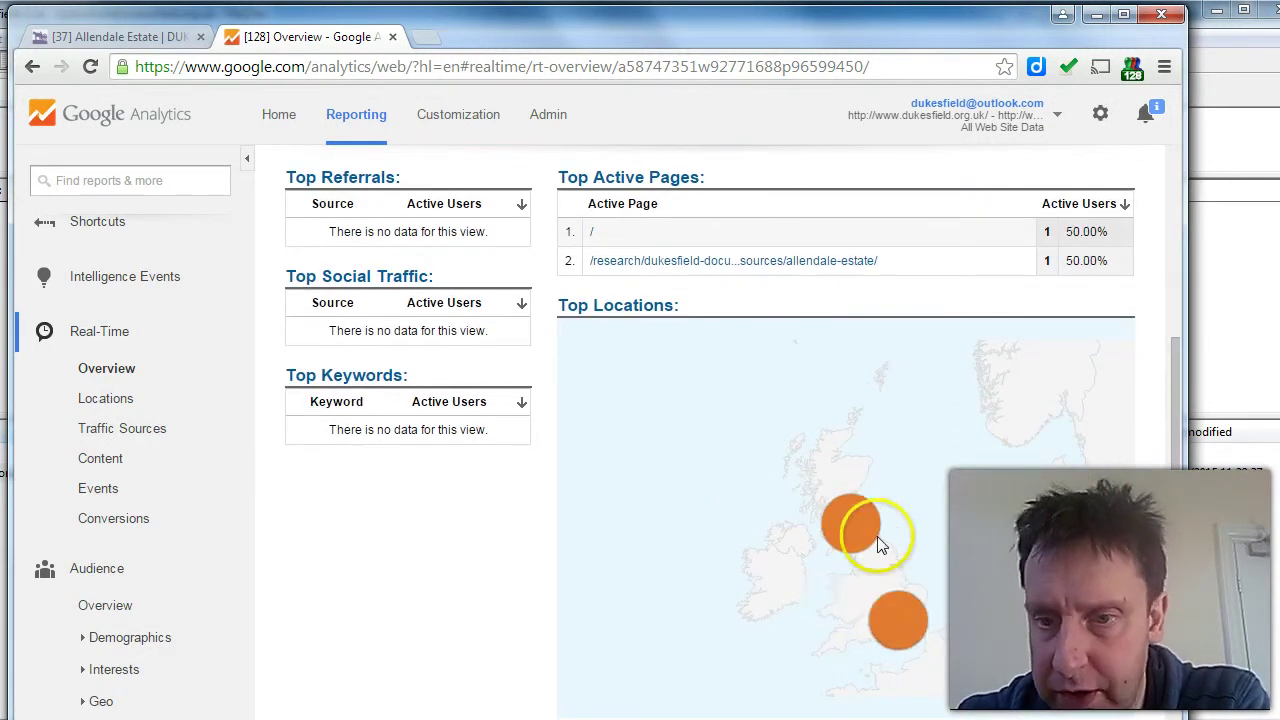
mouse_move(894, 614)
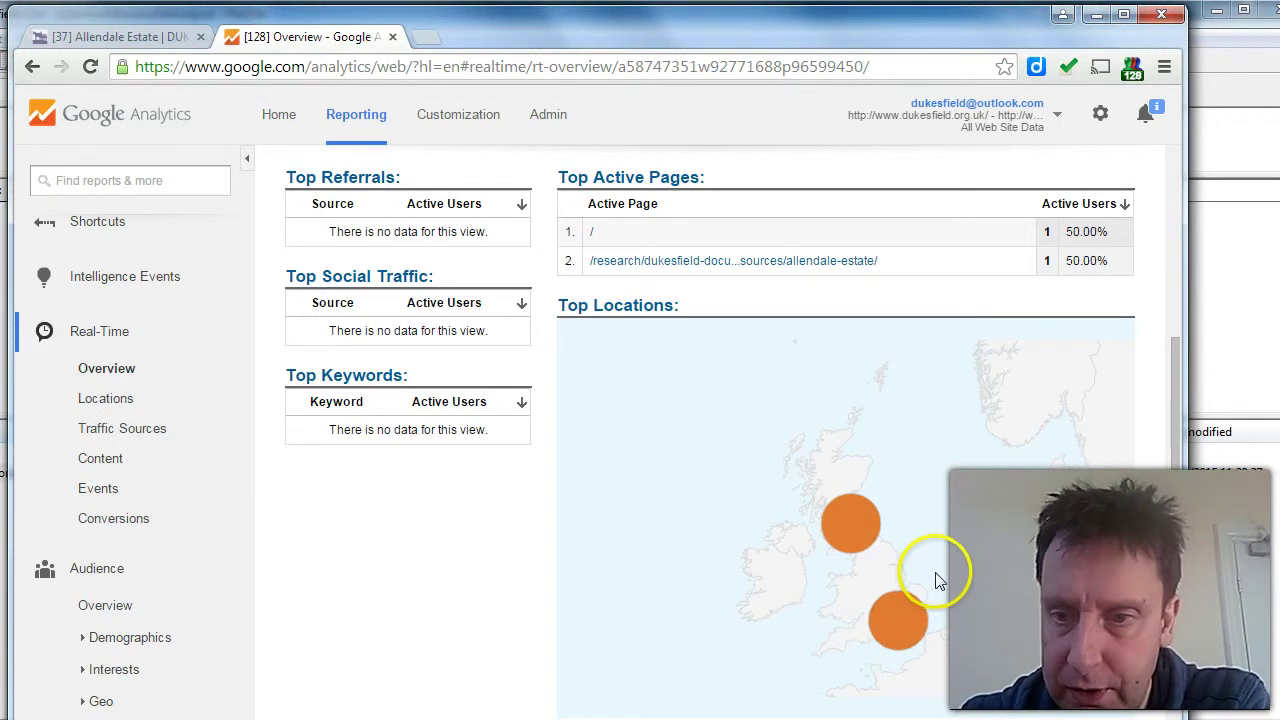
mouse_move(1175, 507)
mouse_down()
mouse_move(1175, 535)
mouse_move(1177, 517)
mouse_up()
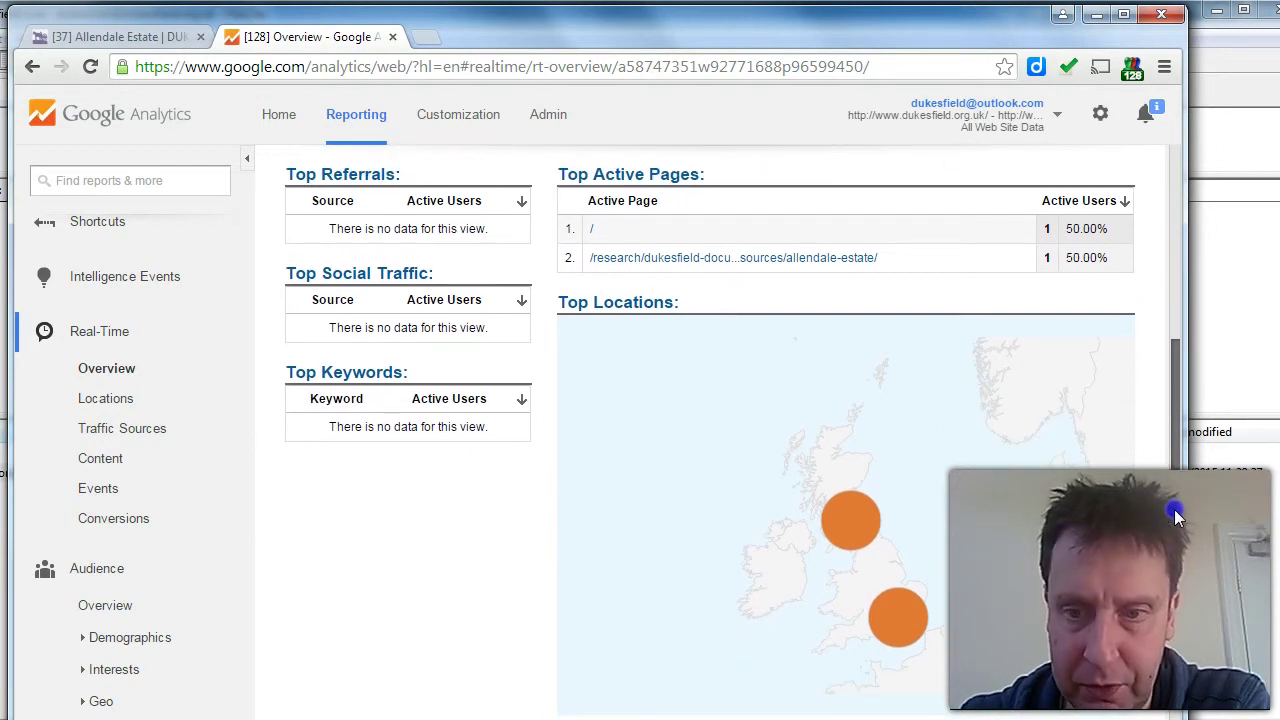
drag(1190, 428, 1178, 420)
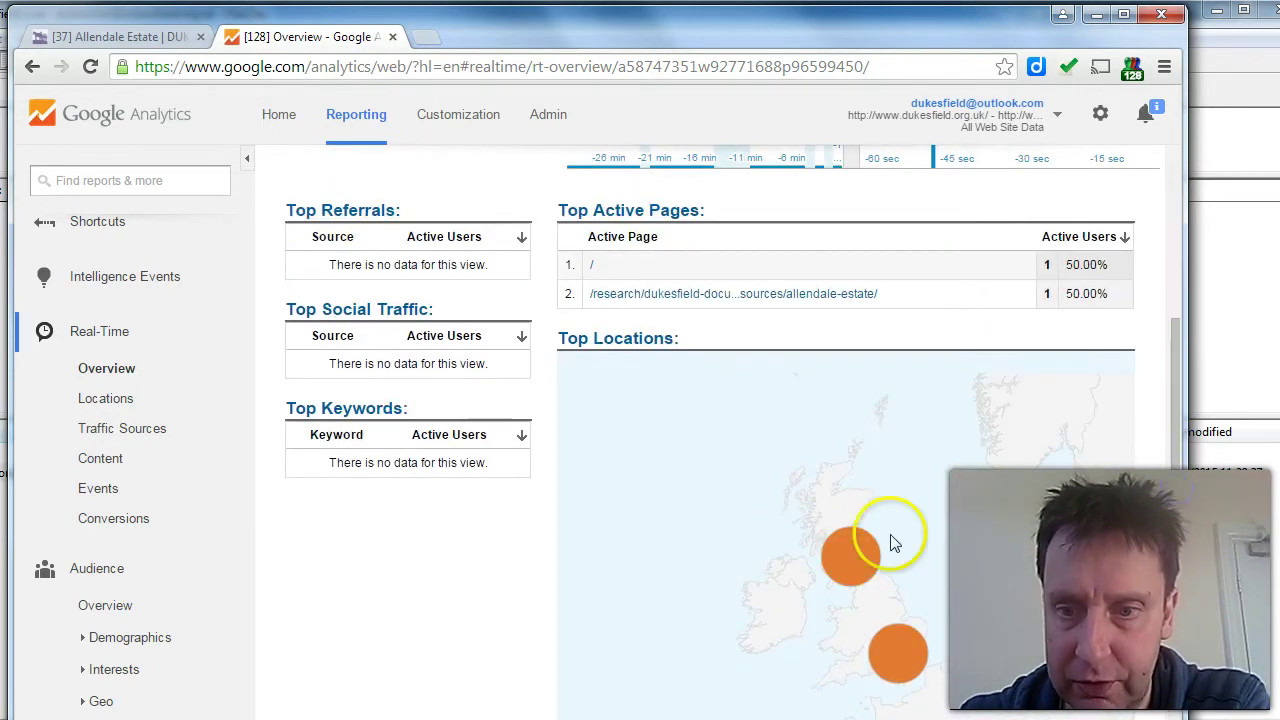
mouse_move(856, 565)
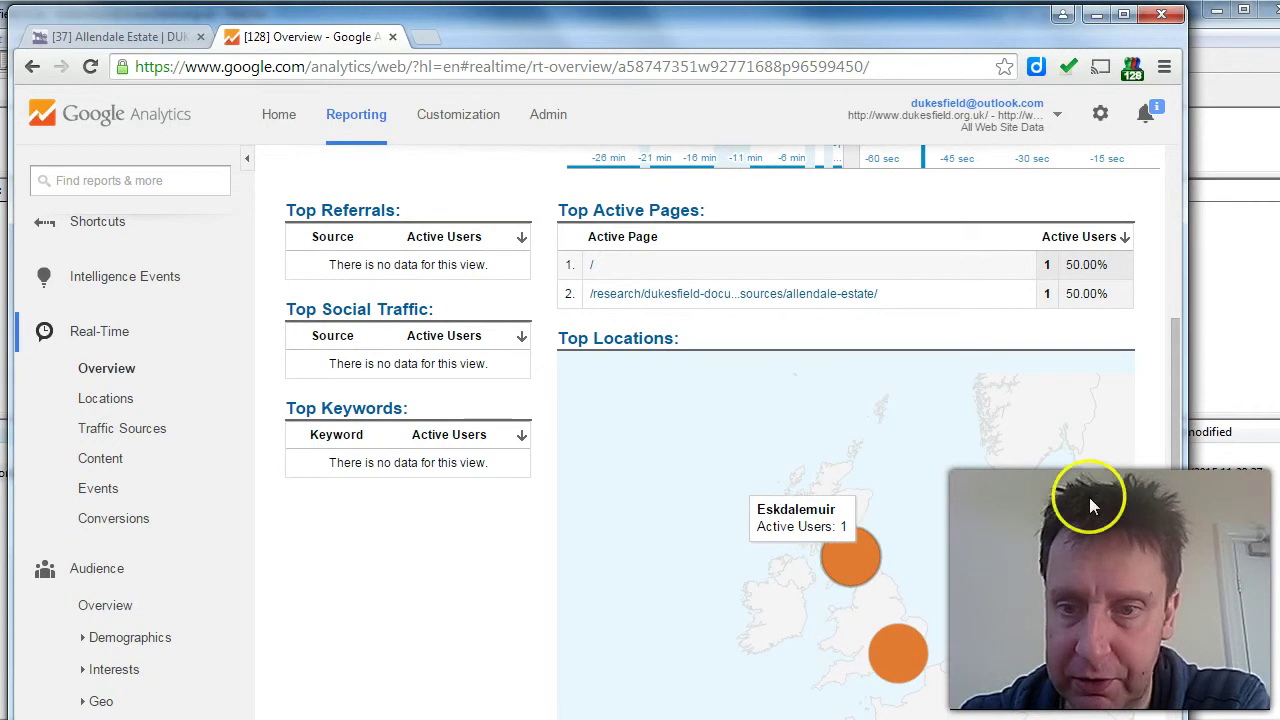
drag(1171, 474, 1170, 503)
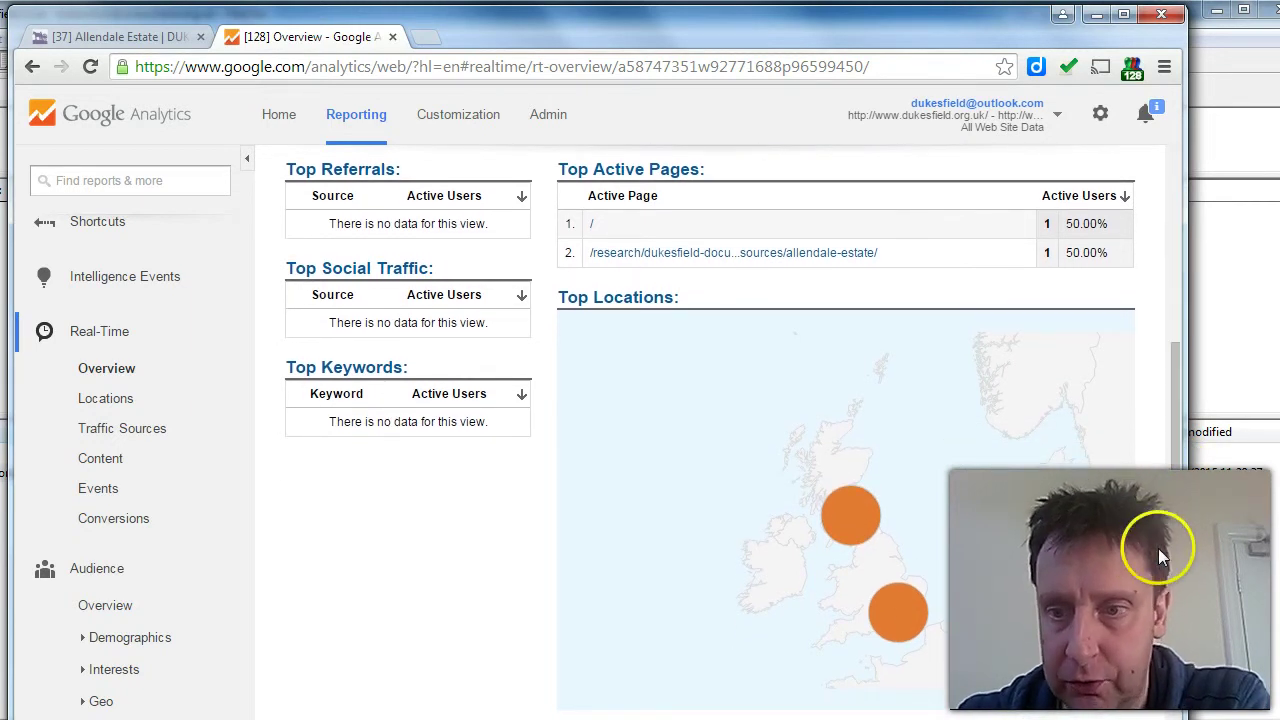
drag(1176, 560, 1174, 541)
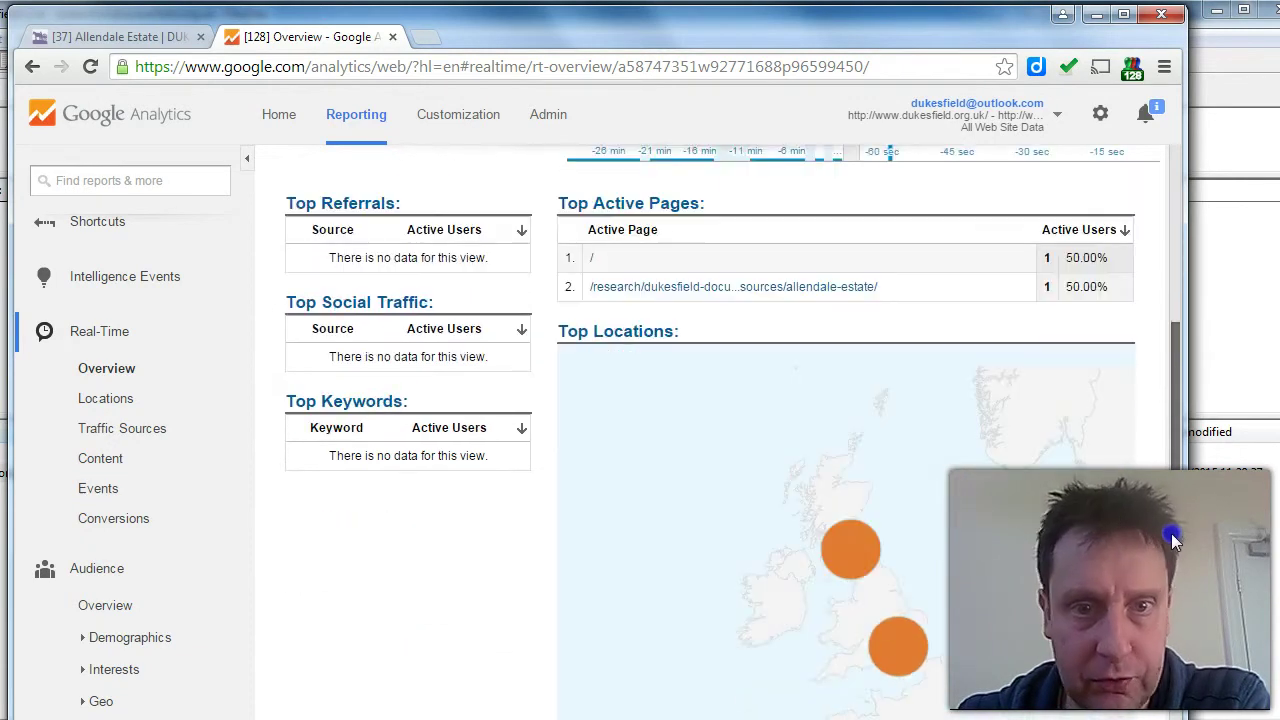
Step: Switch back to the Dukesfield website and open its Northumberland Archives page
click(153, 38)
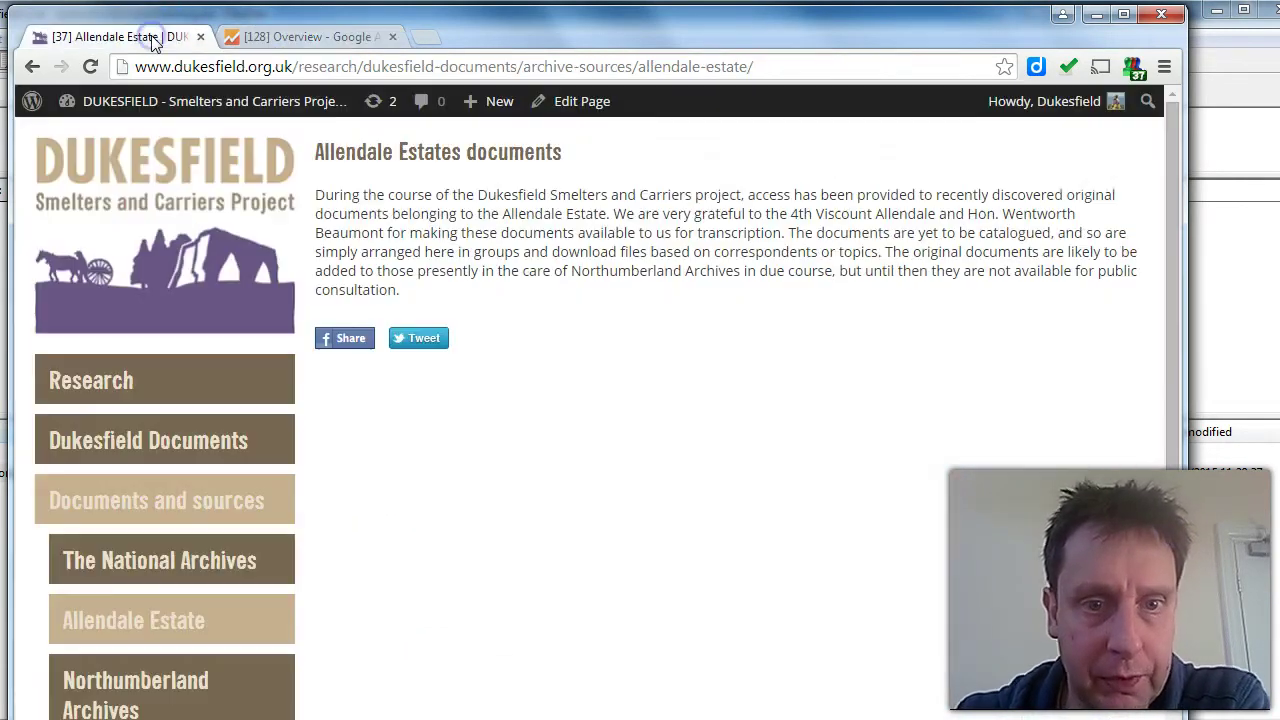
click(142, 690)
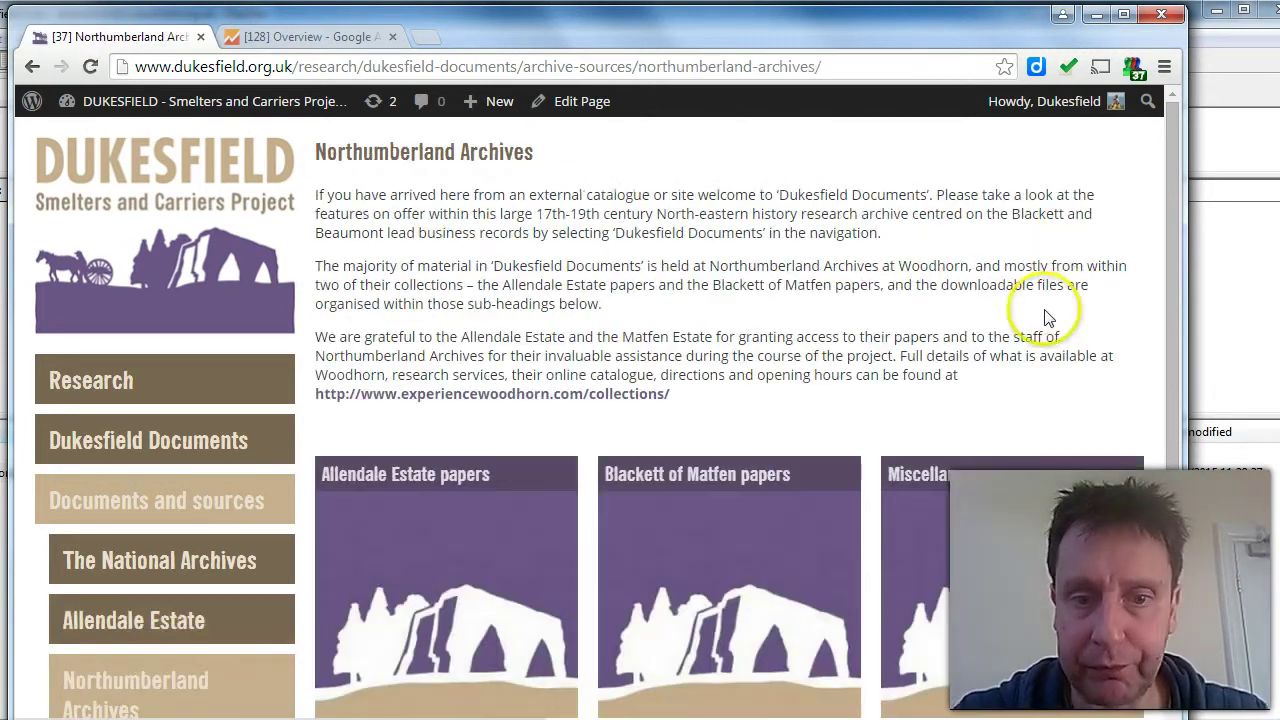
Step: Open The National Archives page on the Dukesfield website and view its Document Downloads section
drag(1174, 295, 1157, 409)
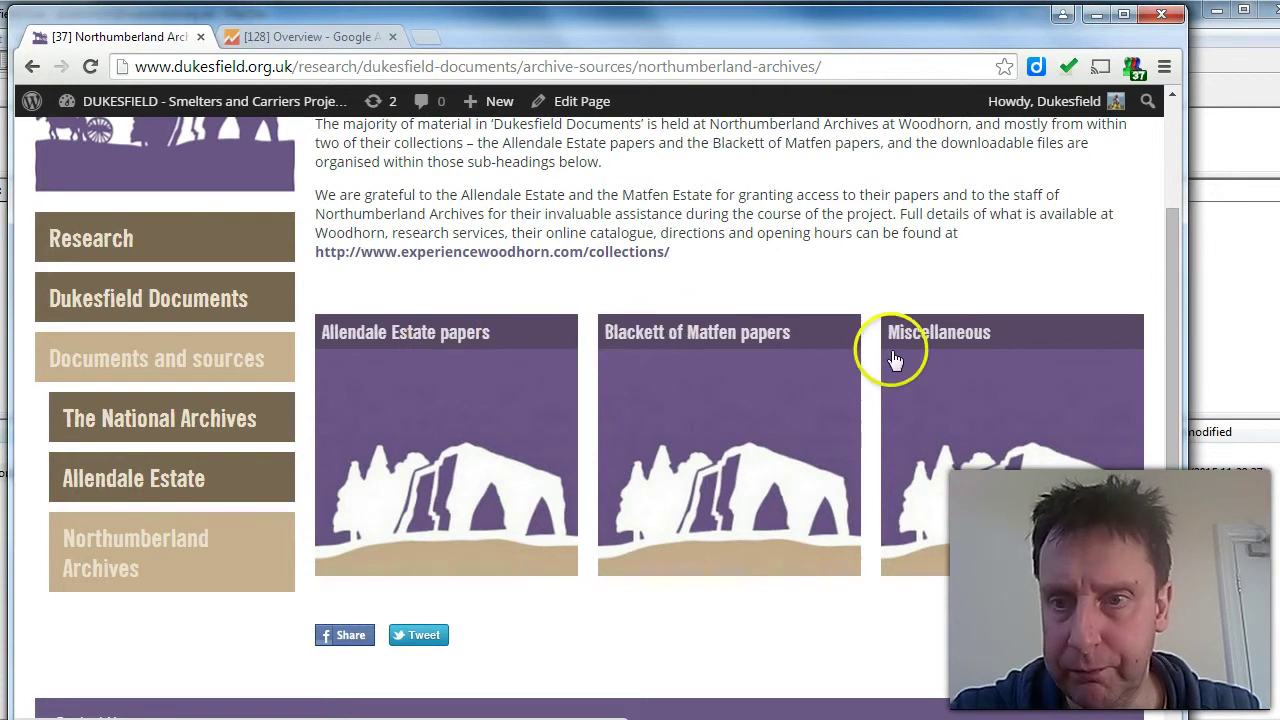
click(159, 416)
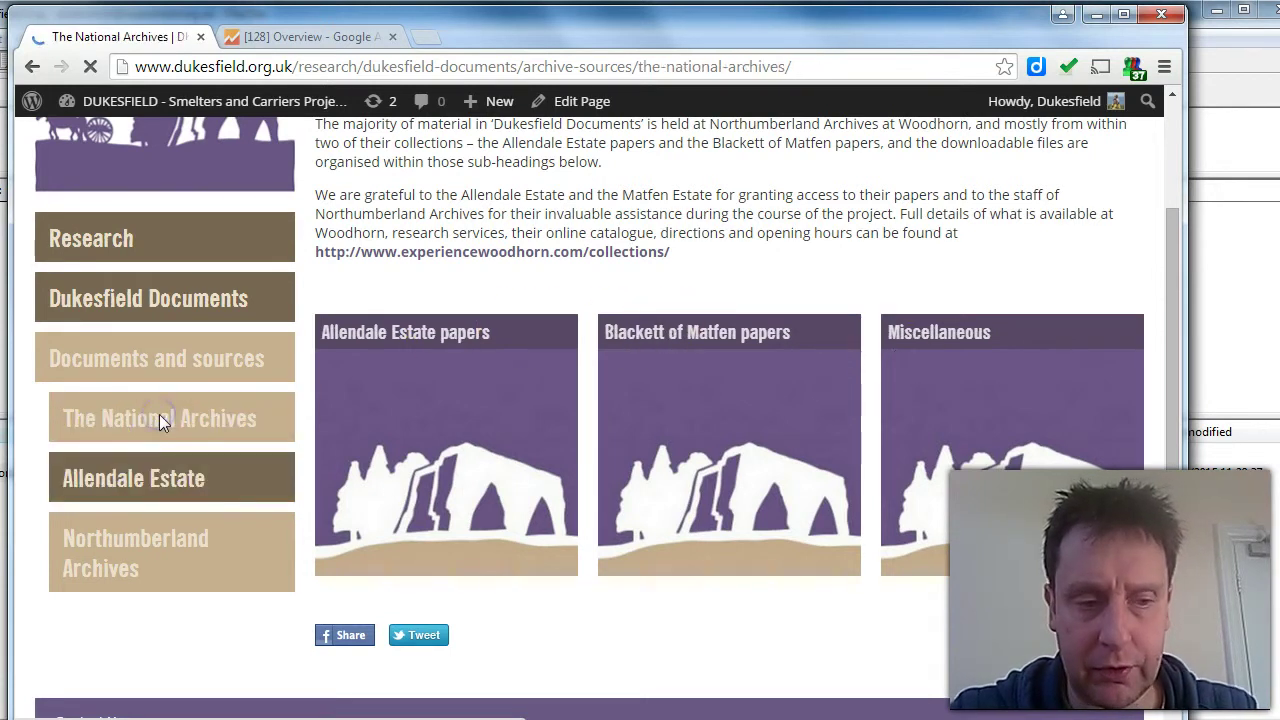
drag(1164, 296, 1136, 390)
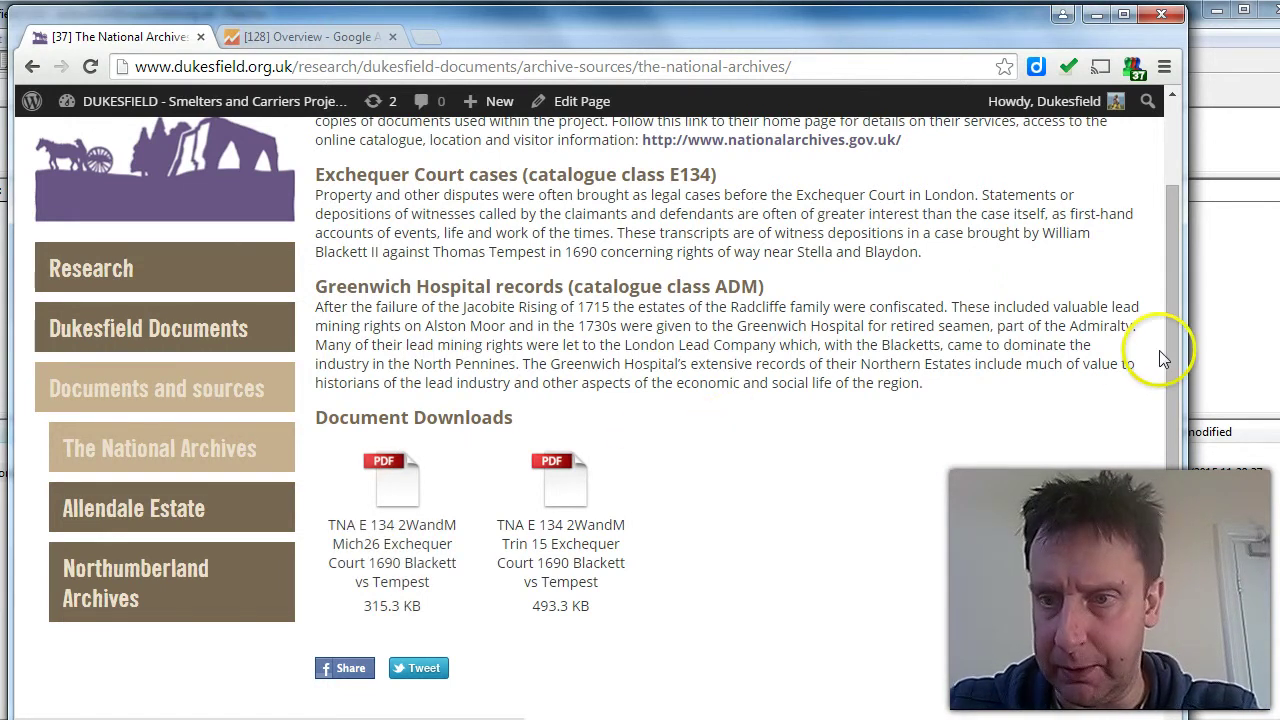
drag(1166, 350, 1168, 379)
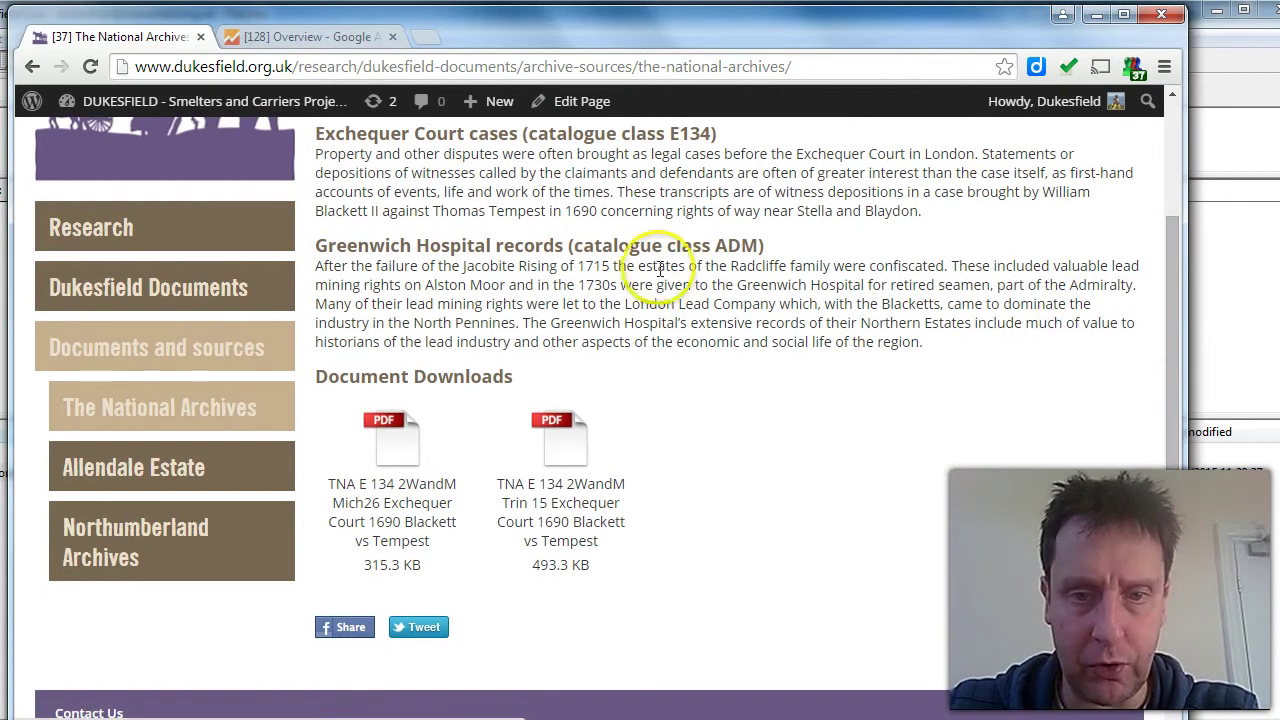
Step: Open the Real-Time Events report in Google Analytics, and generate a download by opening the TNA E 134 2WandM Trin 15 PDF on the website
click(290, 38)
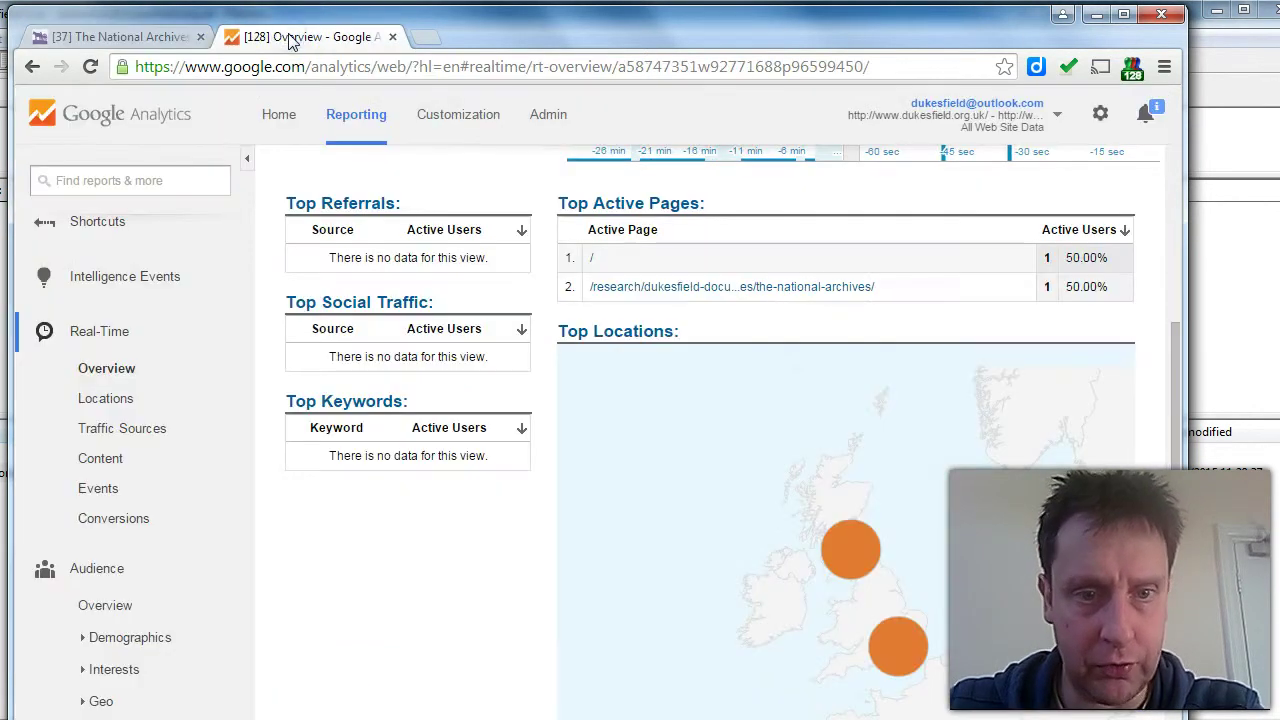
click(95, 495)
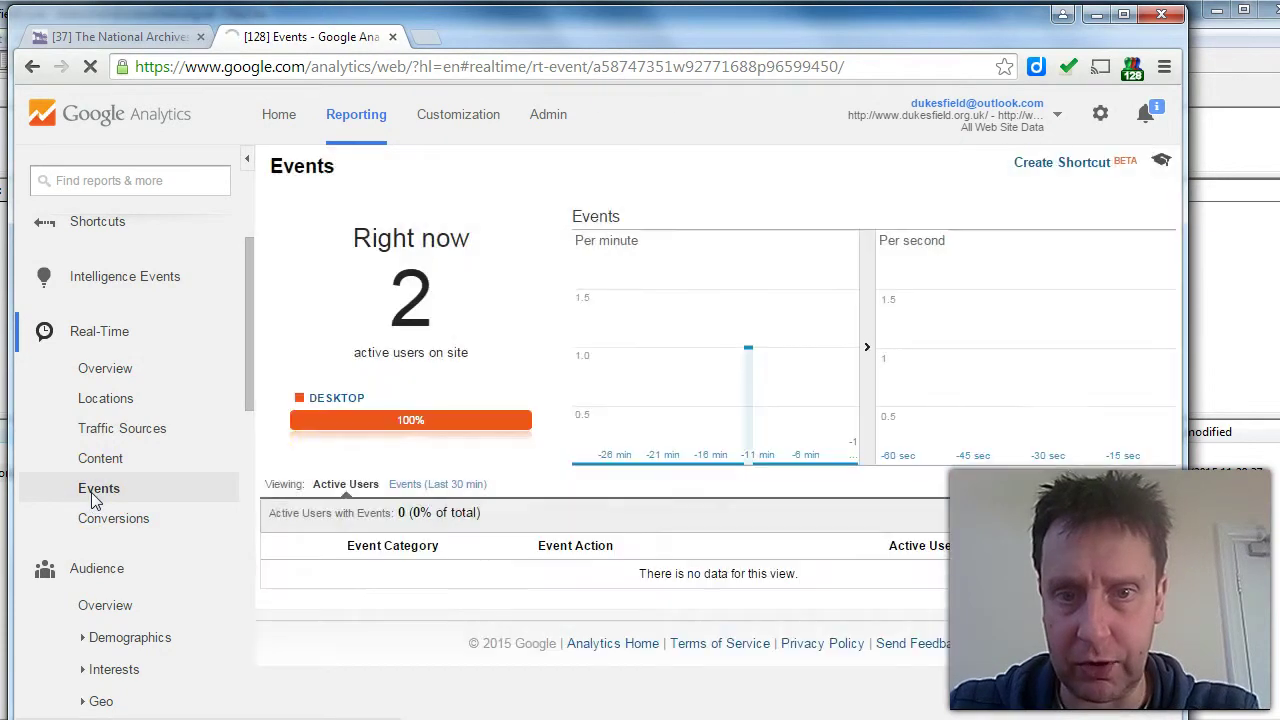
click(117, 38)
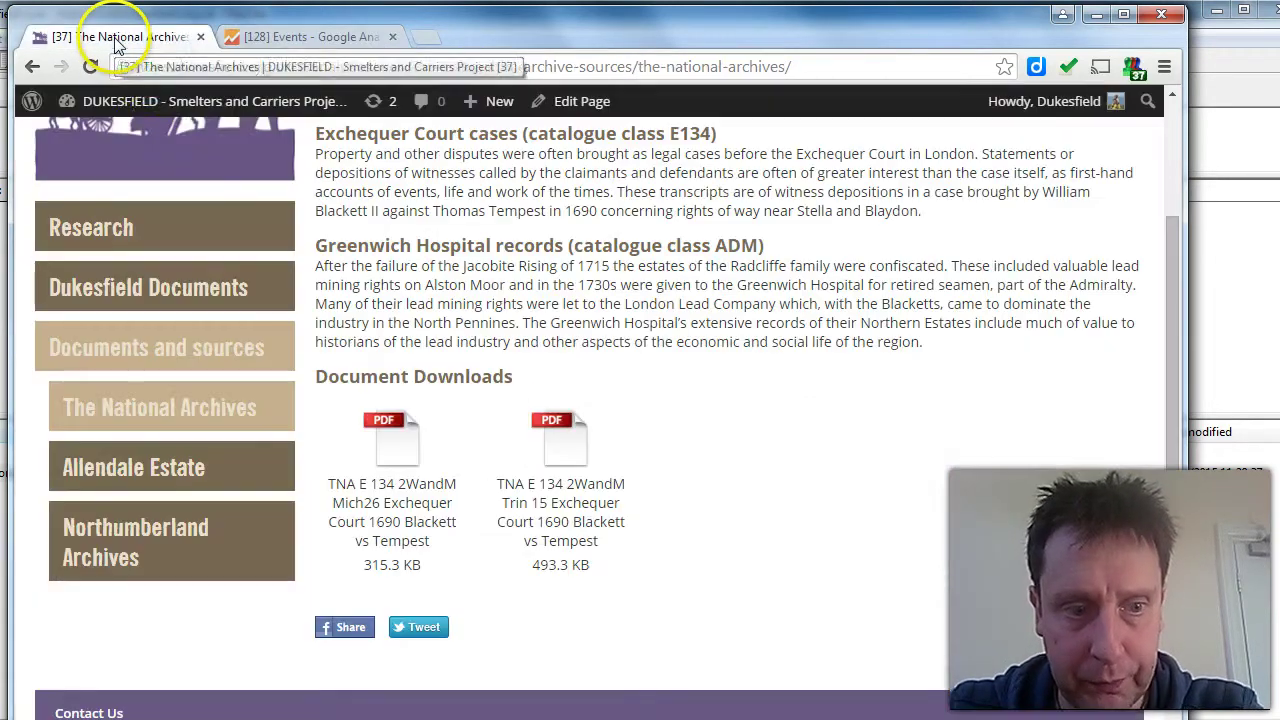
click(563, 458)
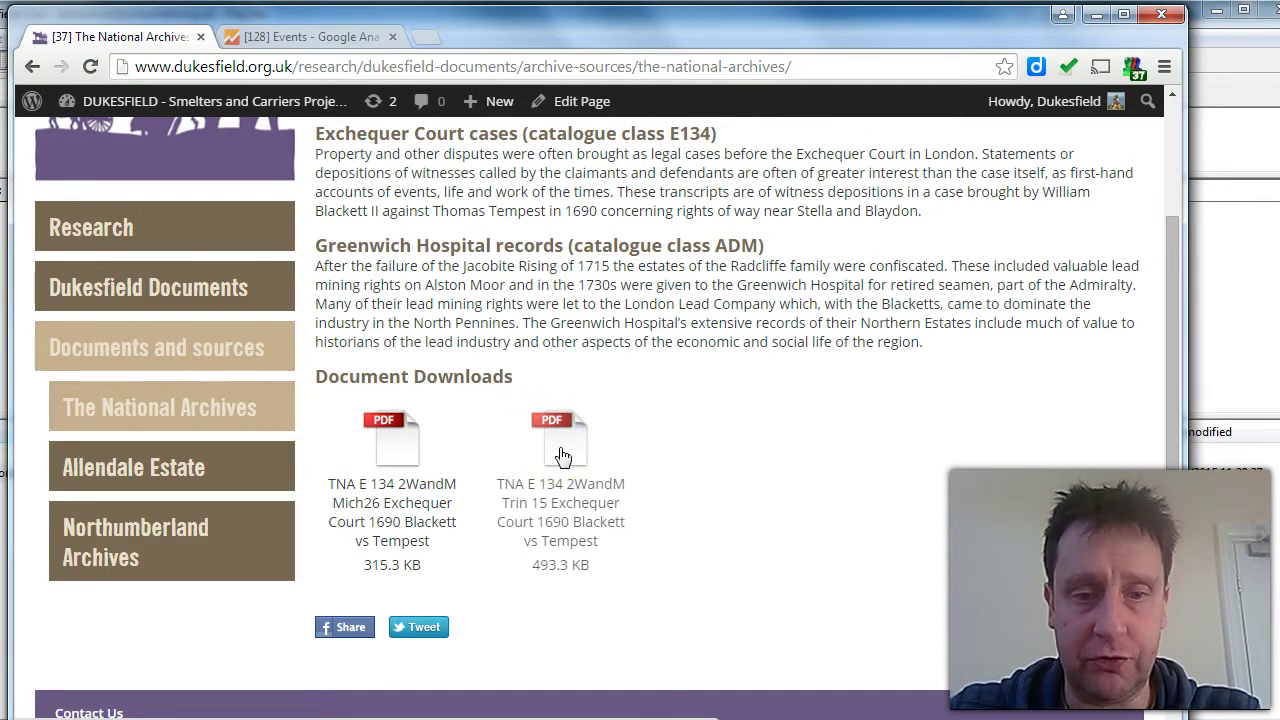
click(560, 452)
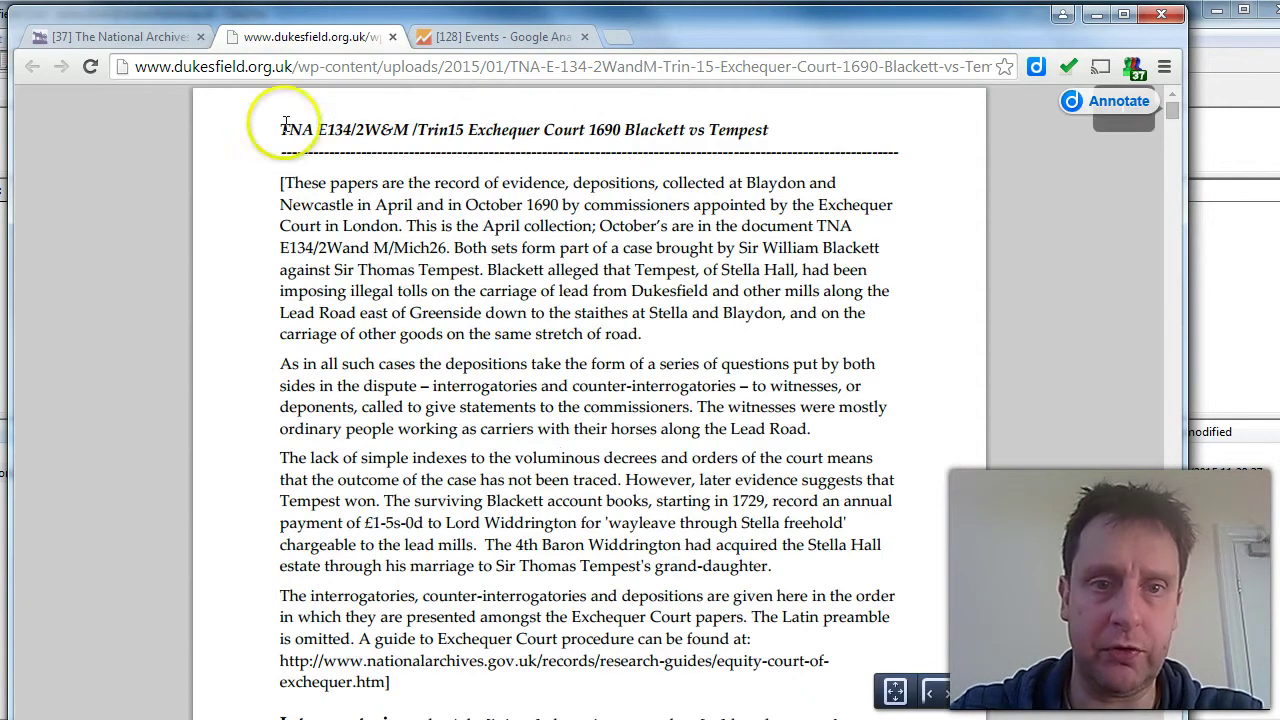
click(150, 40)
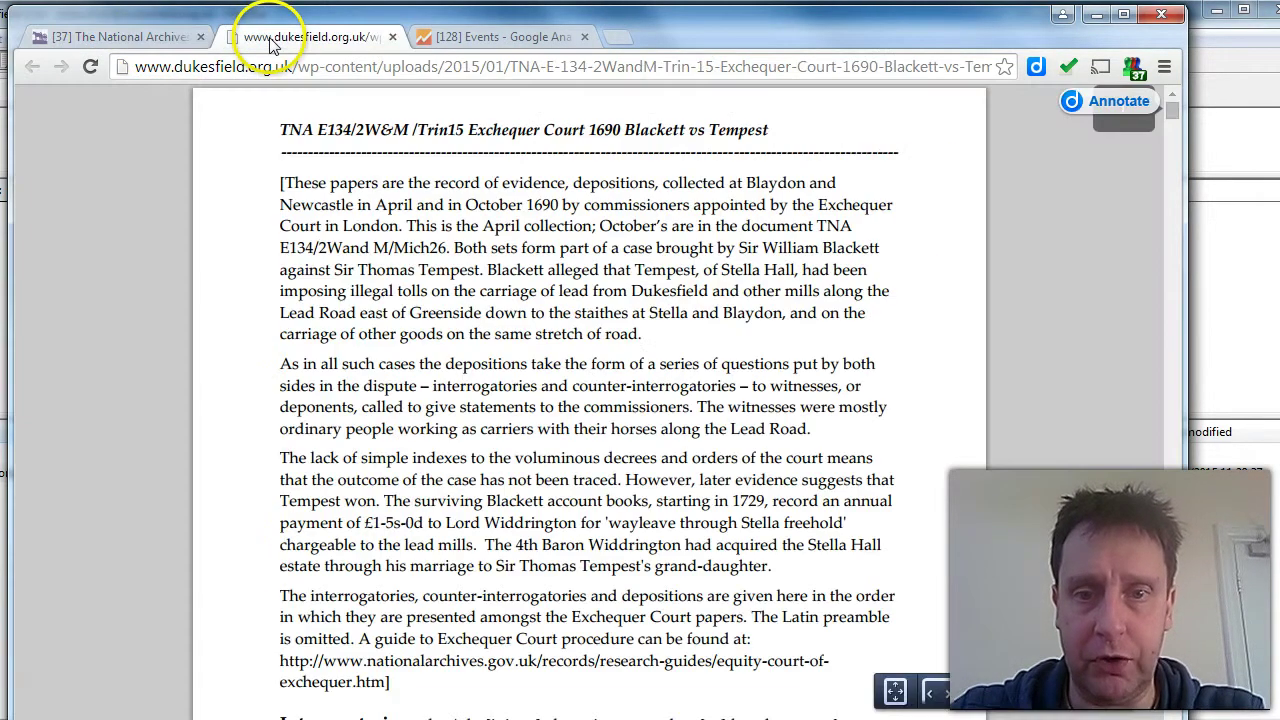
click(284, 37)
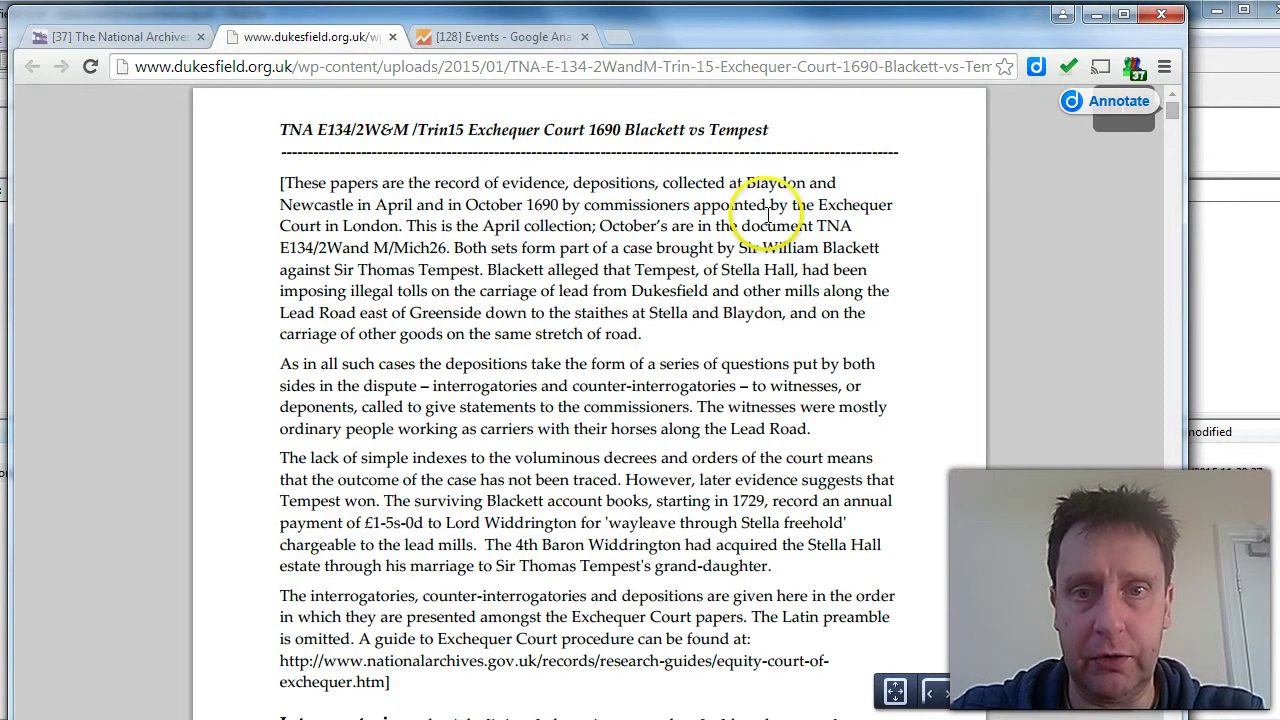
Step: Return to the Real-Time Events report and drill into the download event category to inspect its event action and label
click(512, 37)
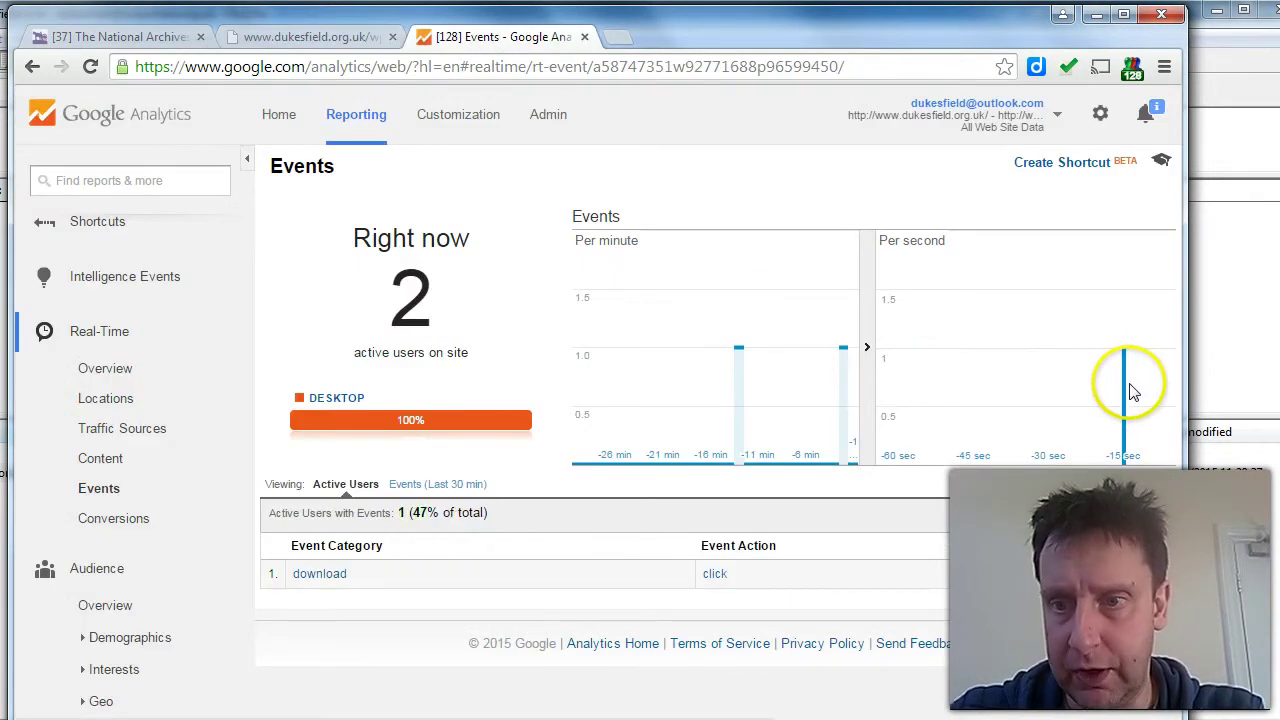
click(329, 577)
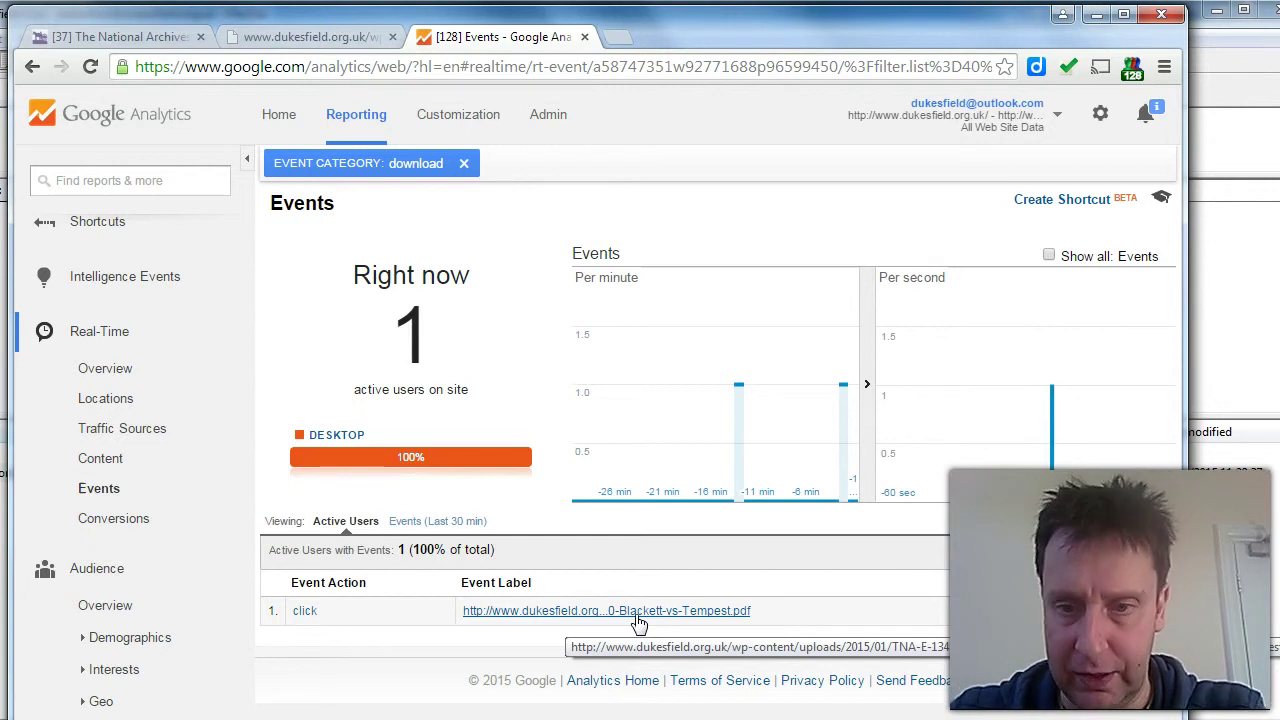
click(648, 610)
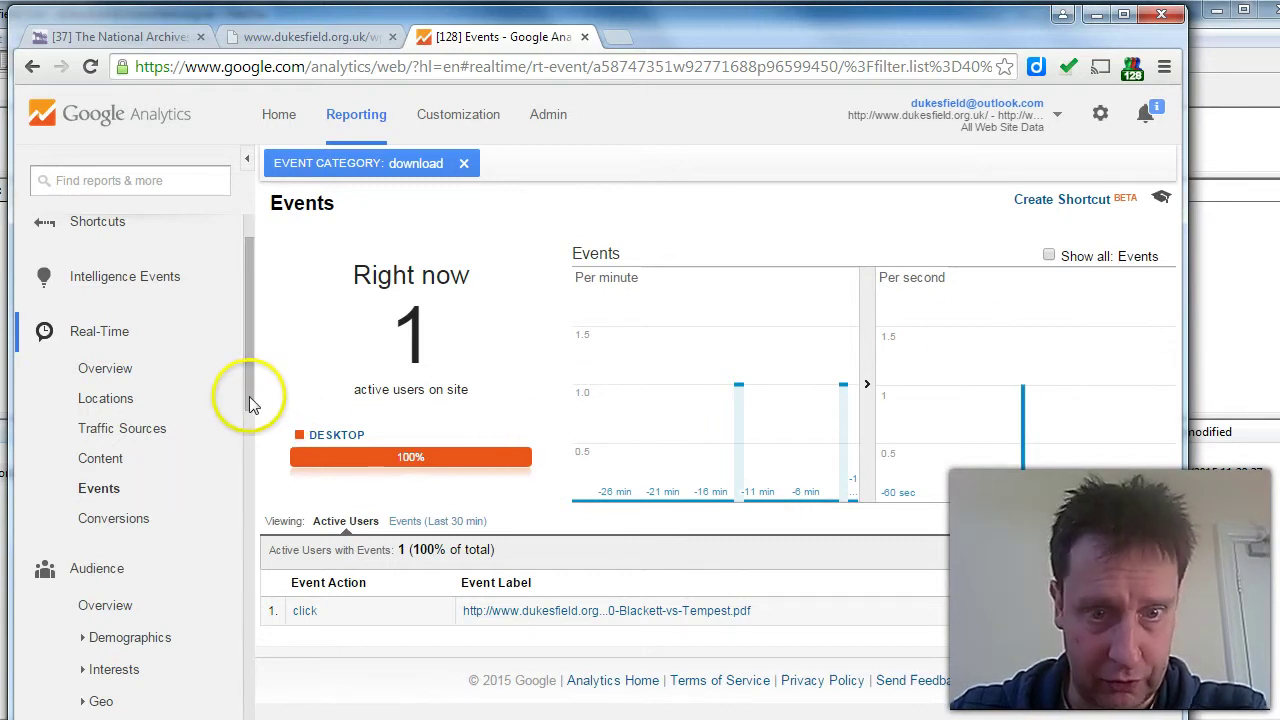
Step: Open the Events Overview report under Behavior and examine the Total Events chart, the event metrics and the Top Events section
drag(251, 403, 231, 610)
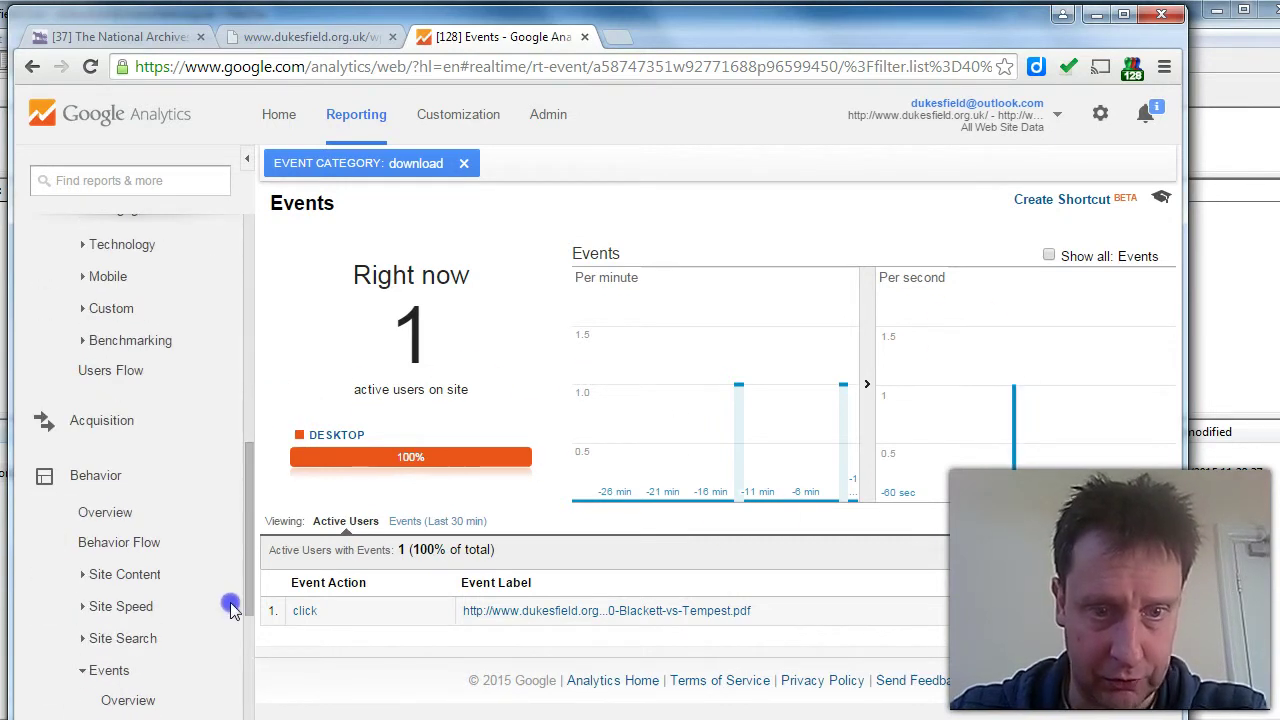
scroll(231, 610, down, 2)
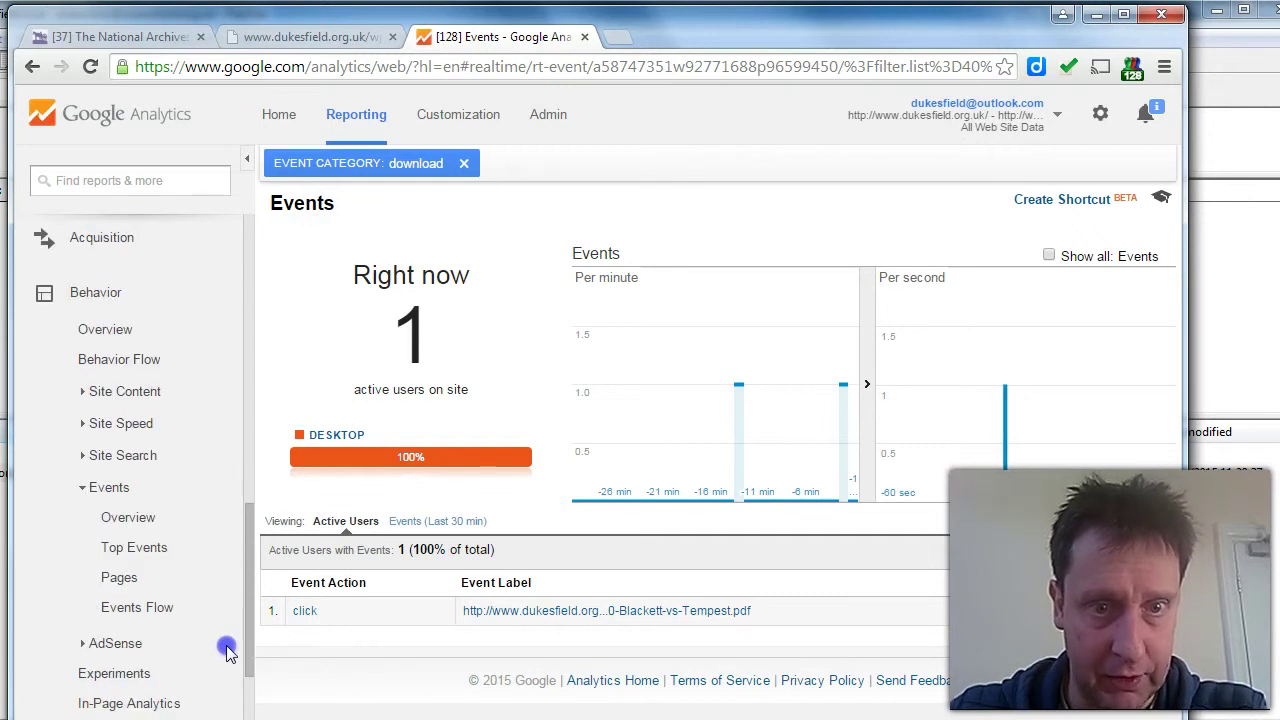
scroll(226, 651, up, 1)
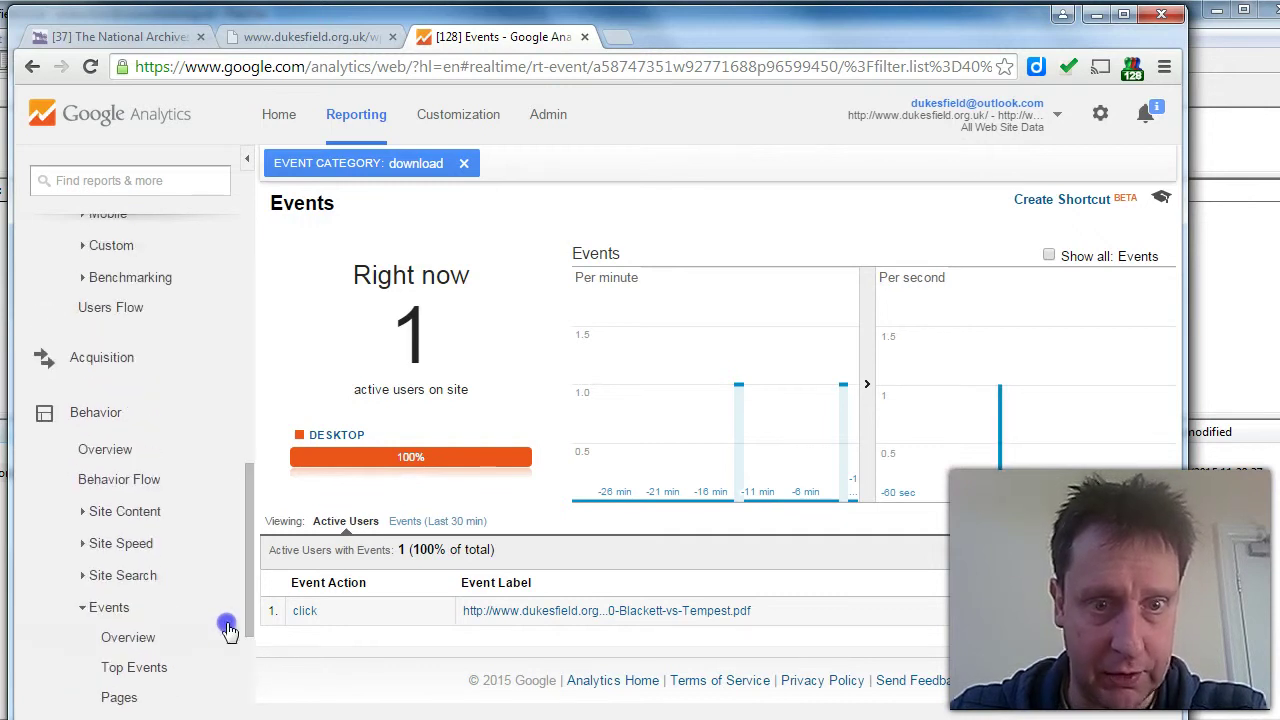
click(118, 637)
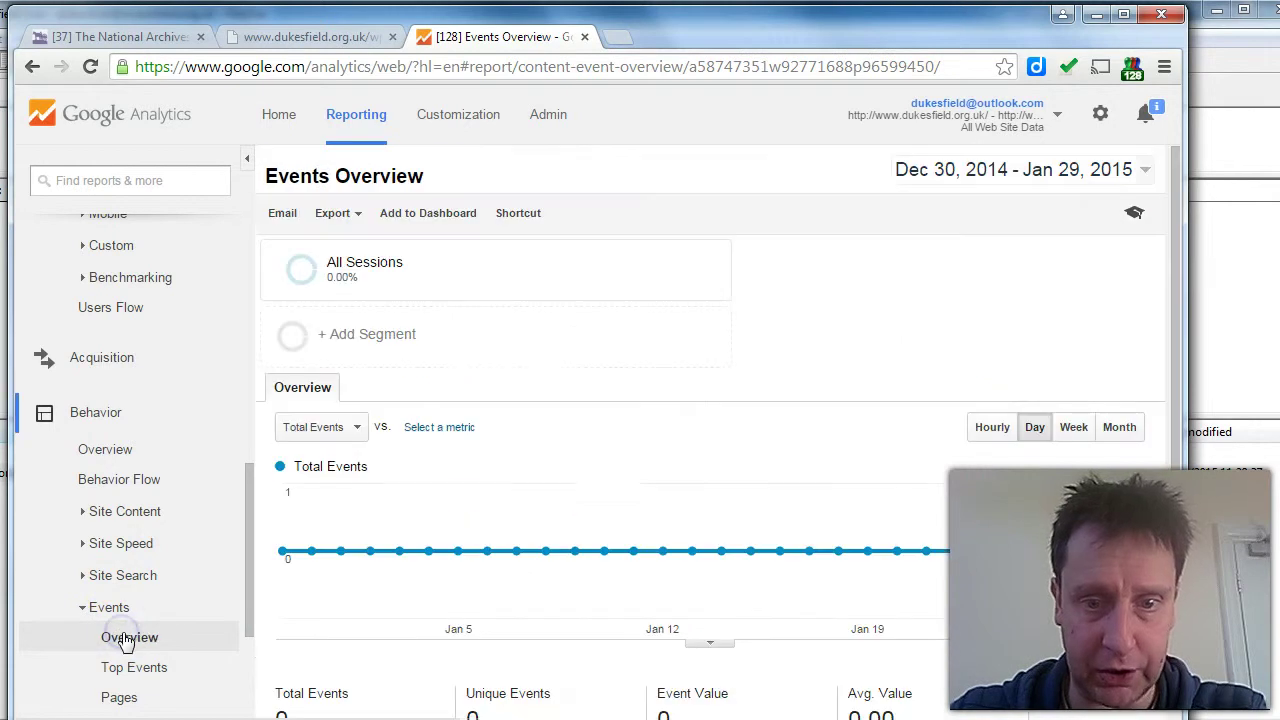
drag(1174, 391, 1161, 517)
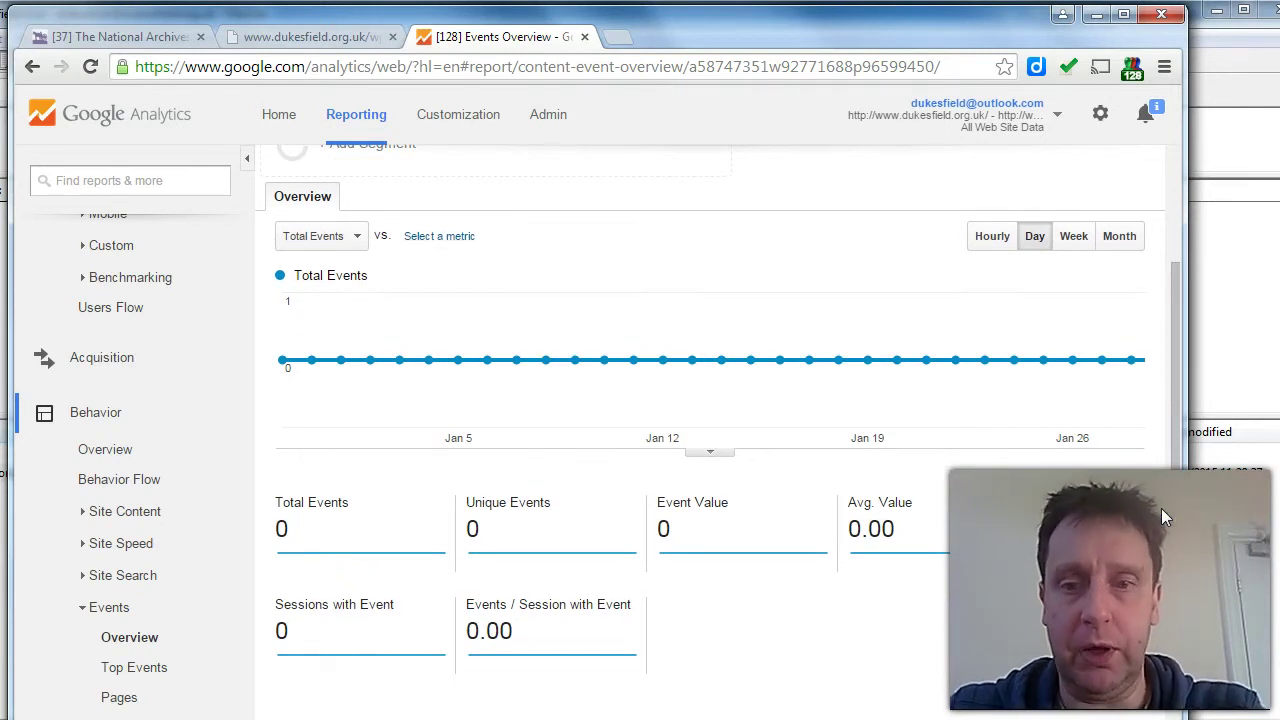
drag(1143, 363, 1146, 443)
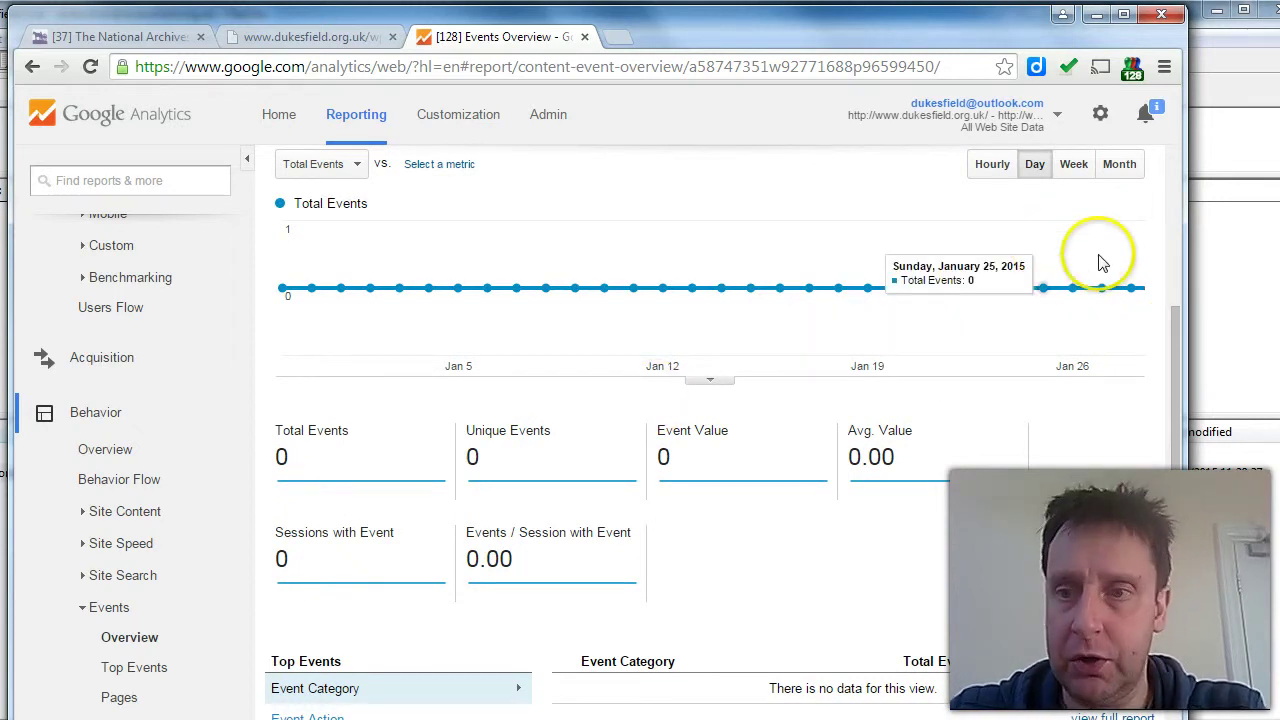
drag(1174, 371, 1169, 400)
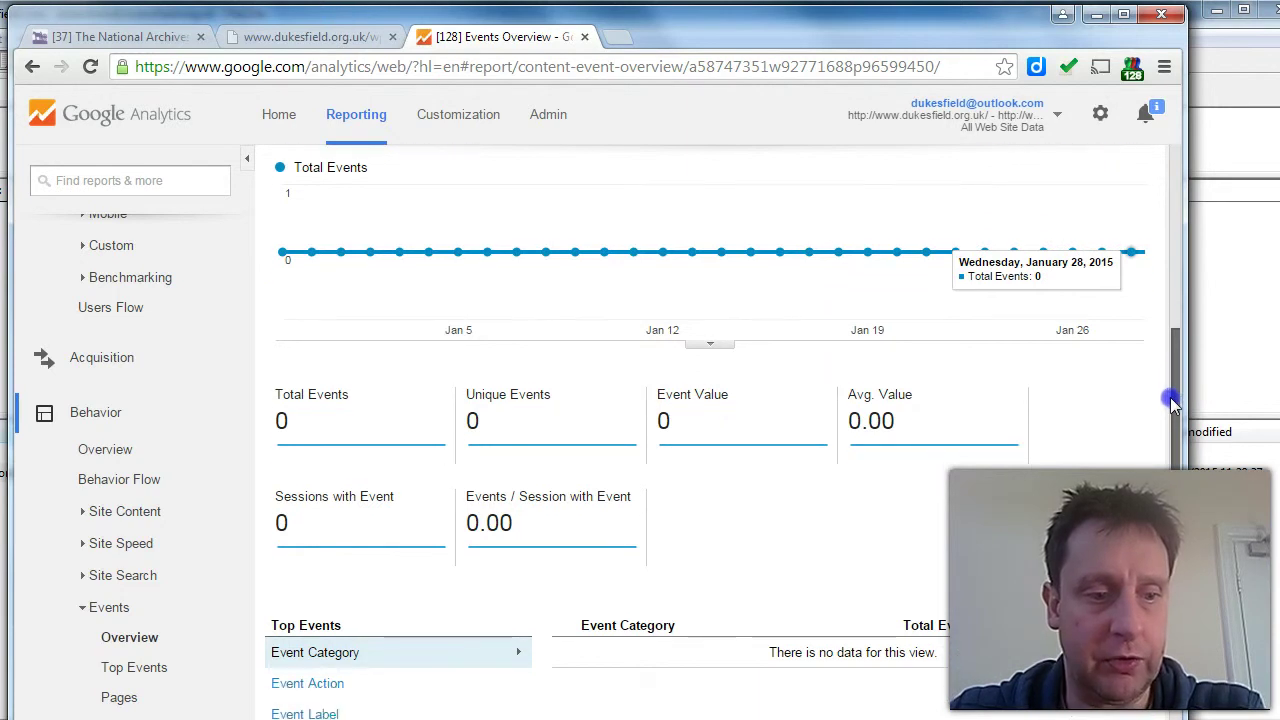
scroll(1155, 272, up, 1)
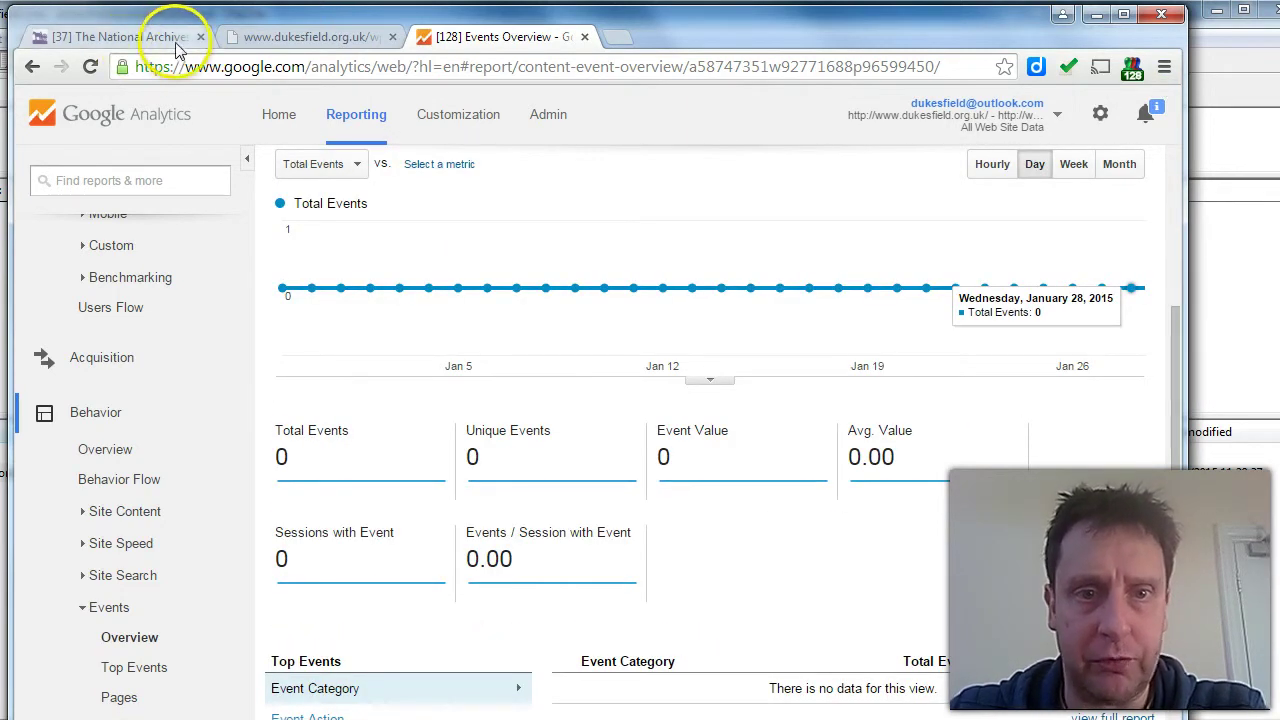
Step: Return to the Dukesfield website, open its WordPress dashboard and go to the Dukesfield theme's Advanced Settings page
click(143, 40)
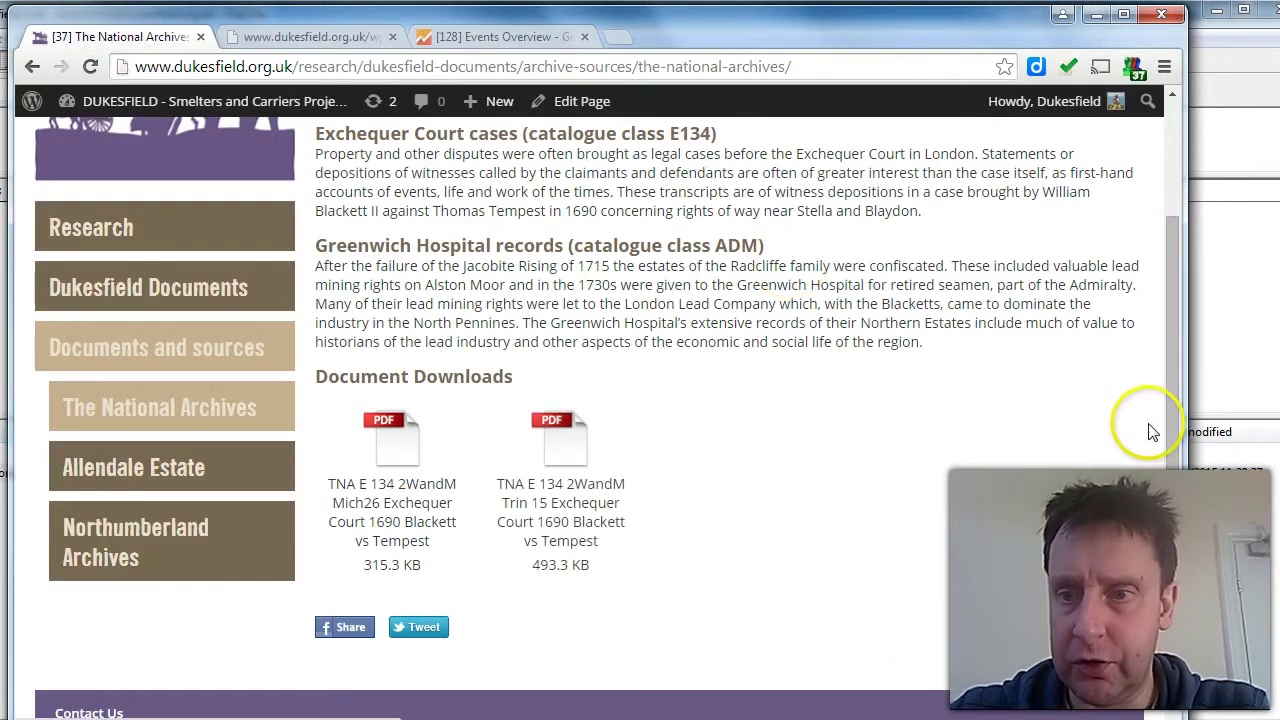
drag(1171, 427, 1183, 241)
mouse_move(279, 109)
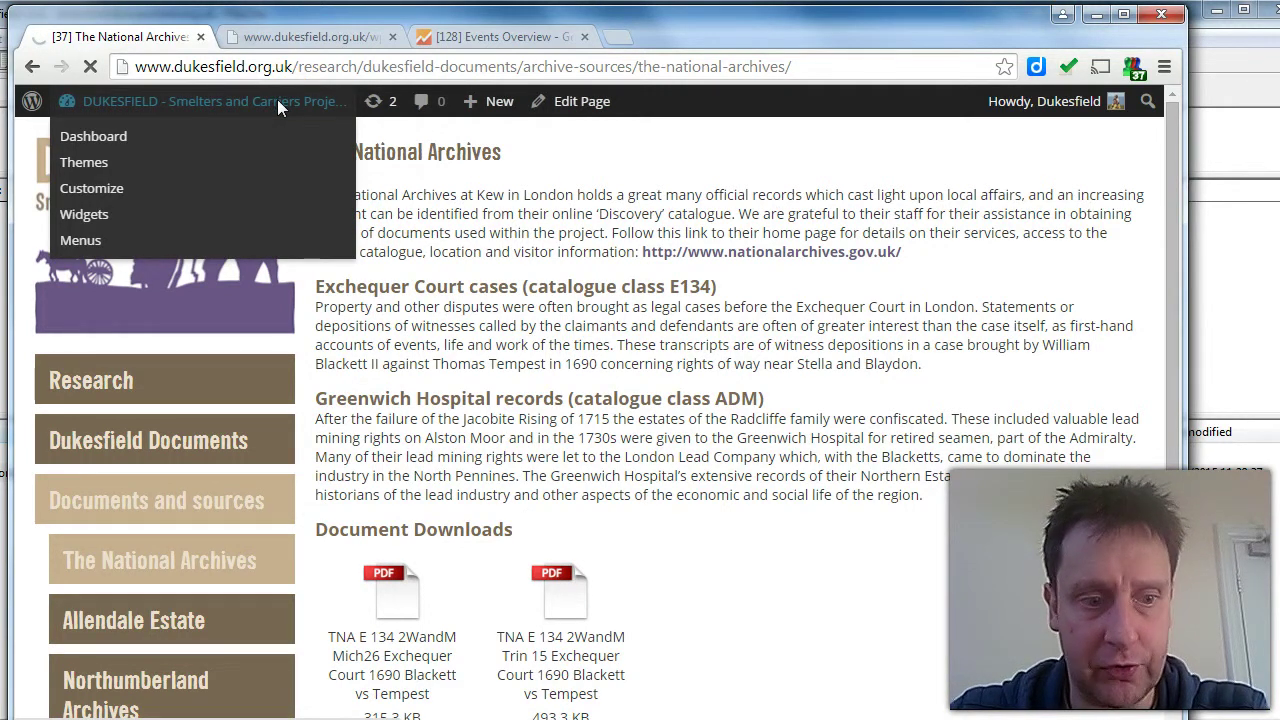
click(400, 286)
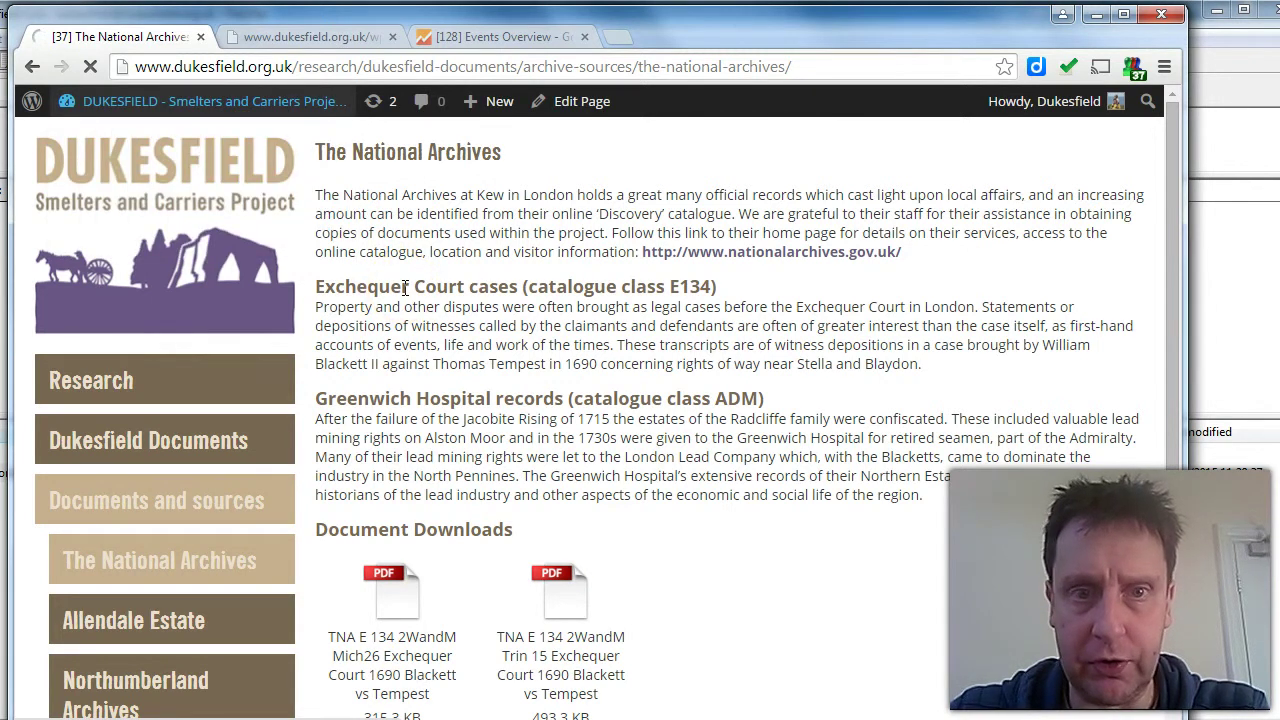
click(1116, 190)
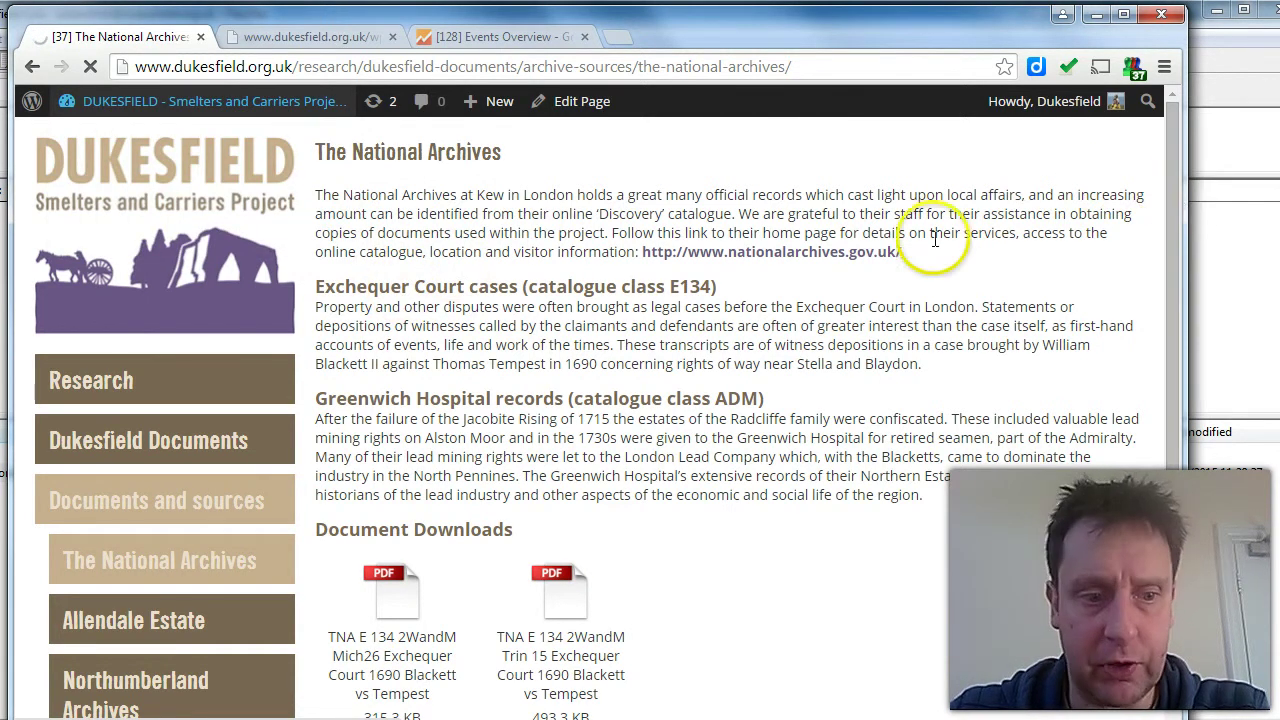
click(593, 280)
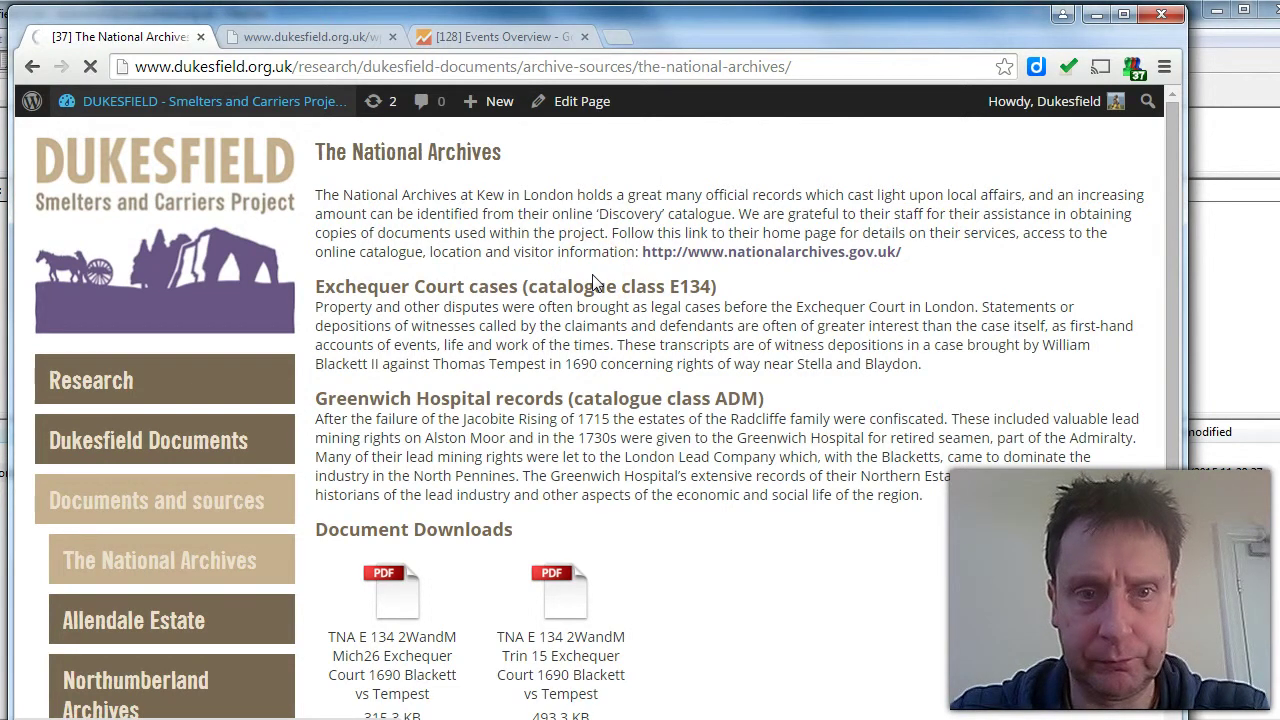
click(340, 100)
click(200, 395)
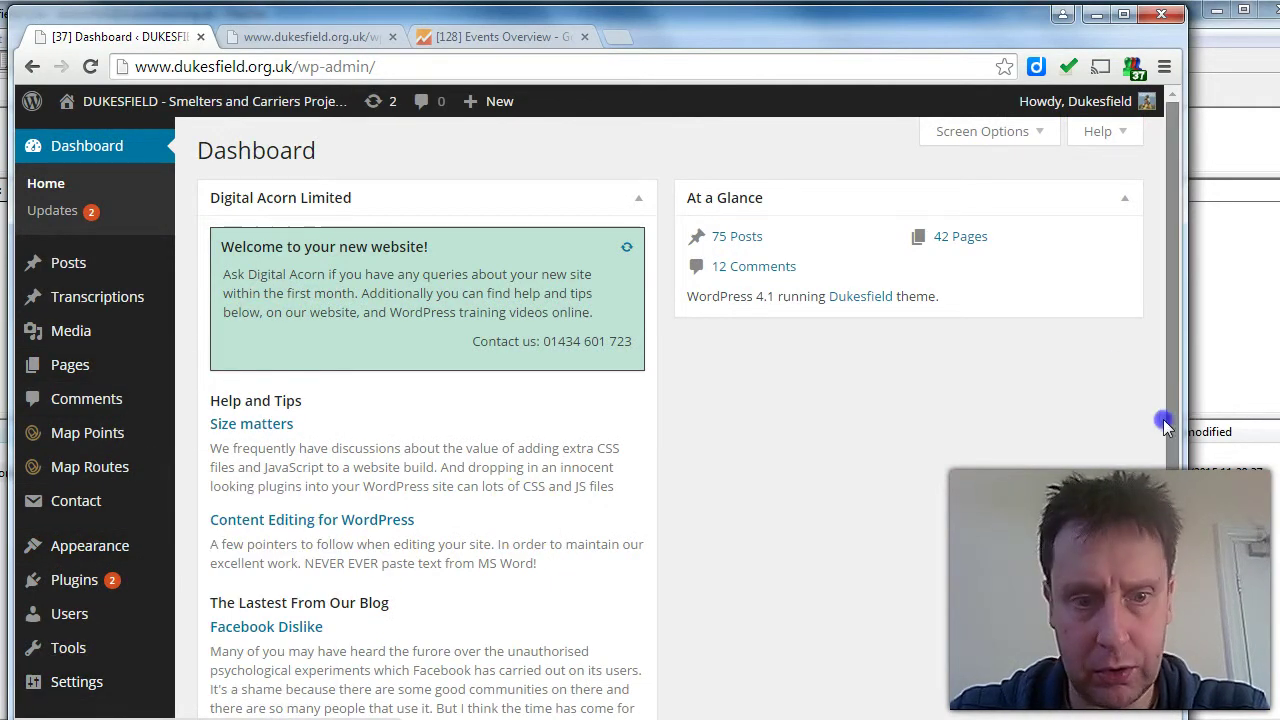
drag(1165, 425, 1154, 542)
mouse_move(60, 676)
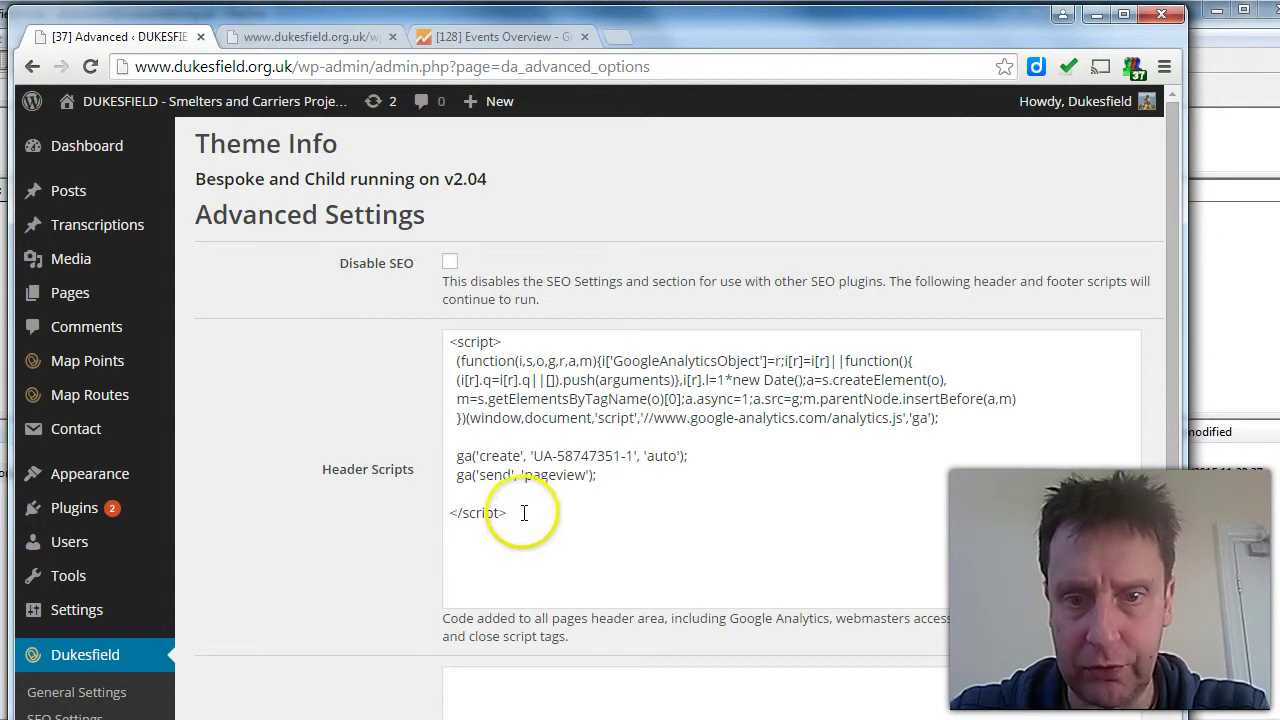
Step: Examine the Google Analytics tracking script in the Header Scripts field of the Advanced Settings
drag(524, 512, 416, 338)
click(558, 488)
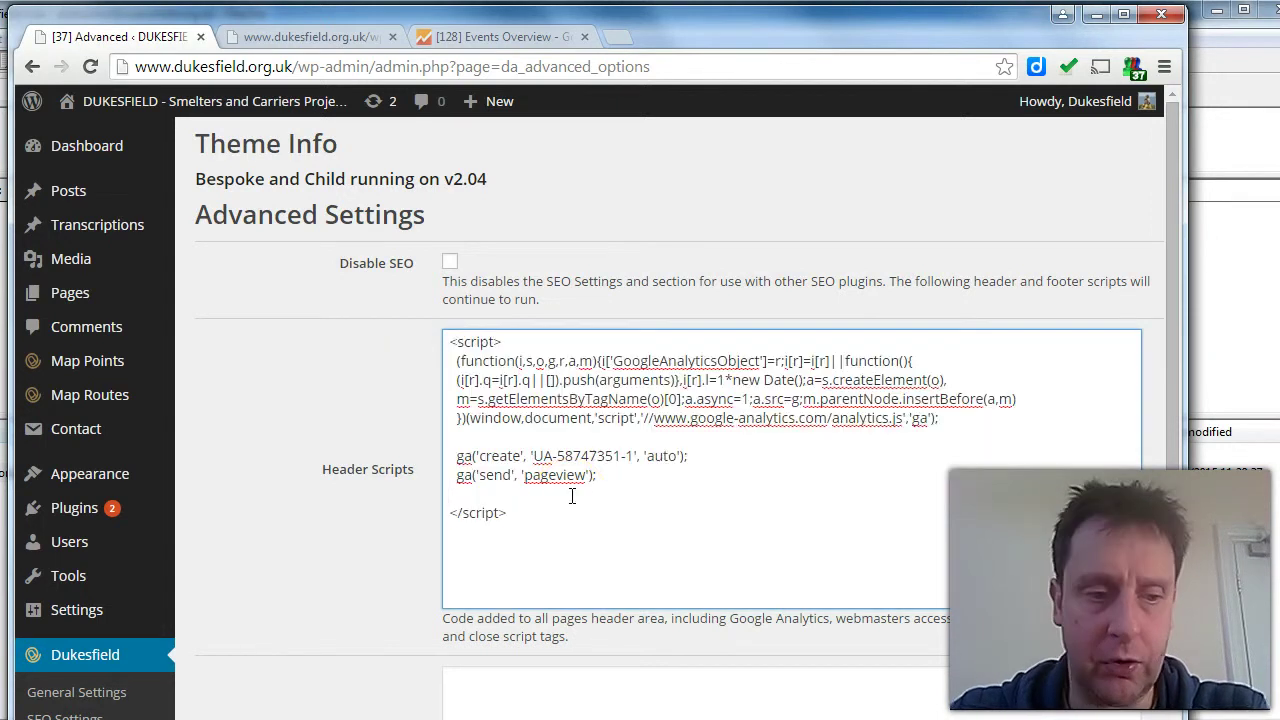
click(564, 498)
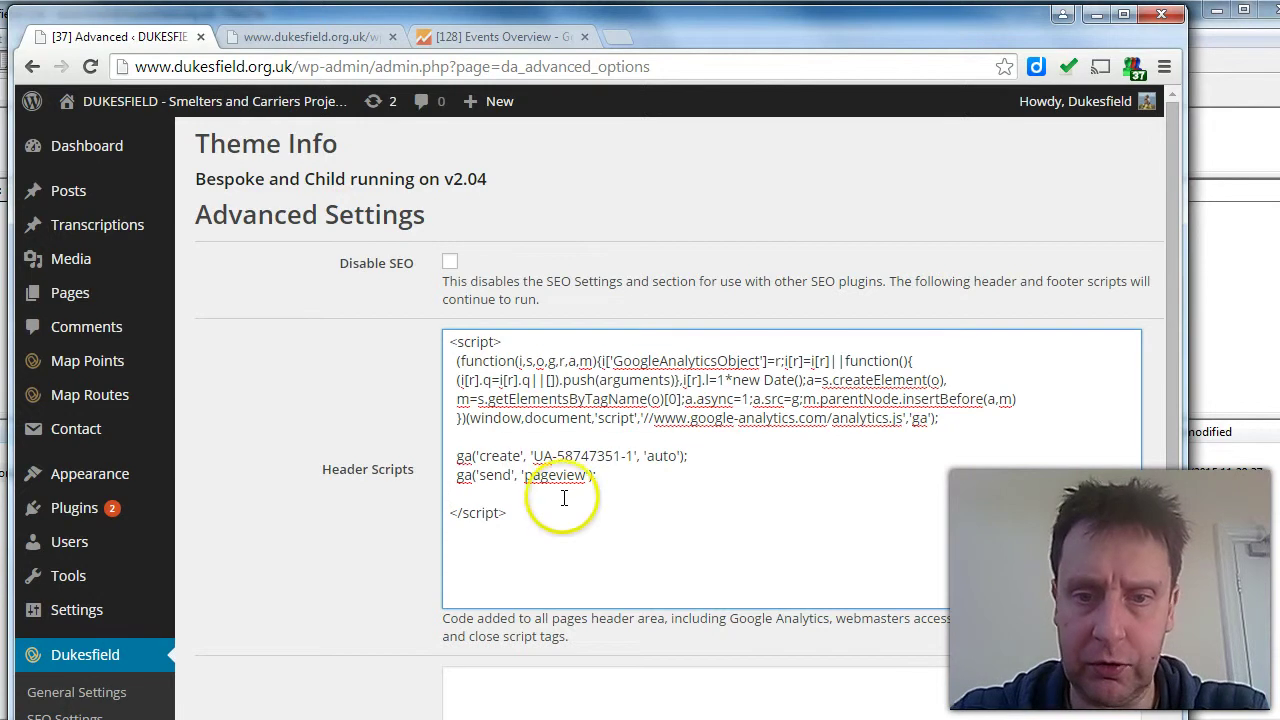
click(531, 513)
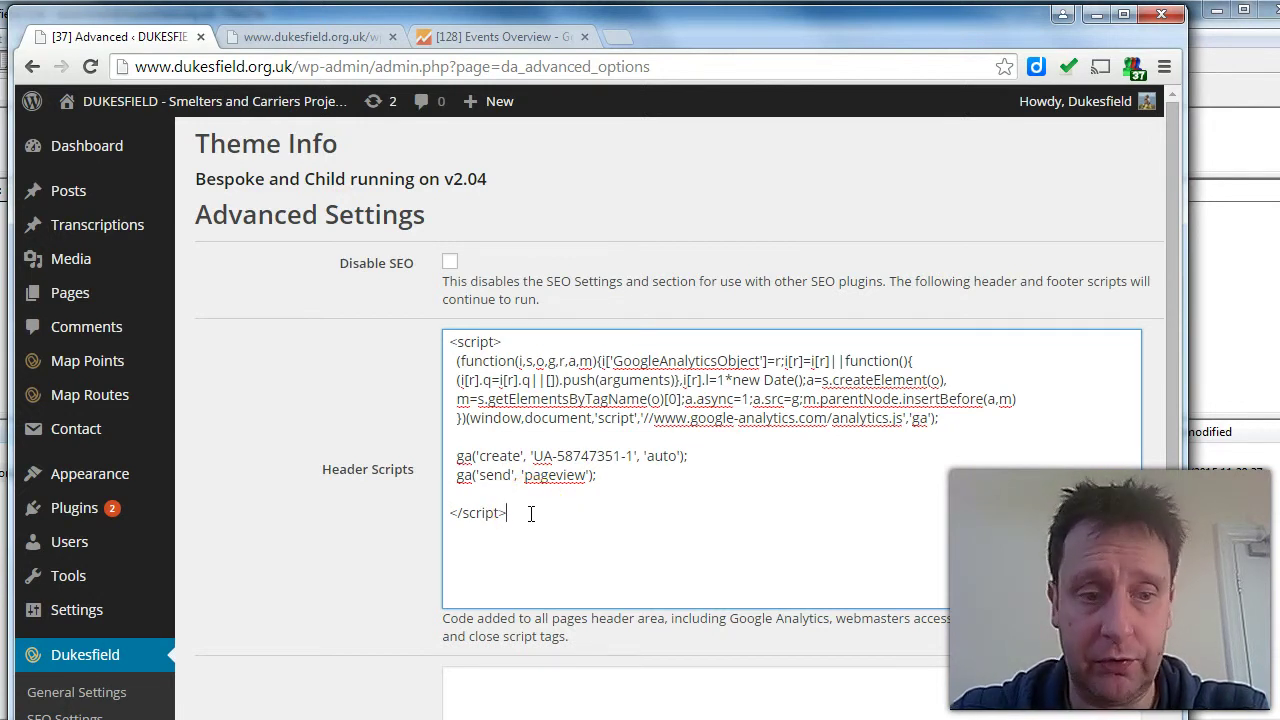
click(507, 527)
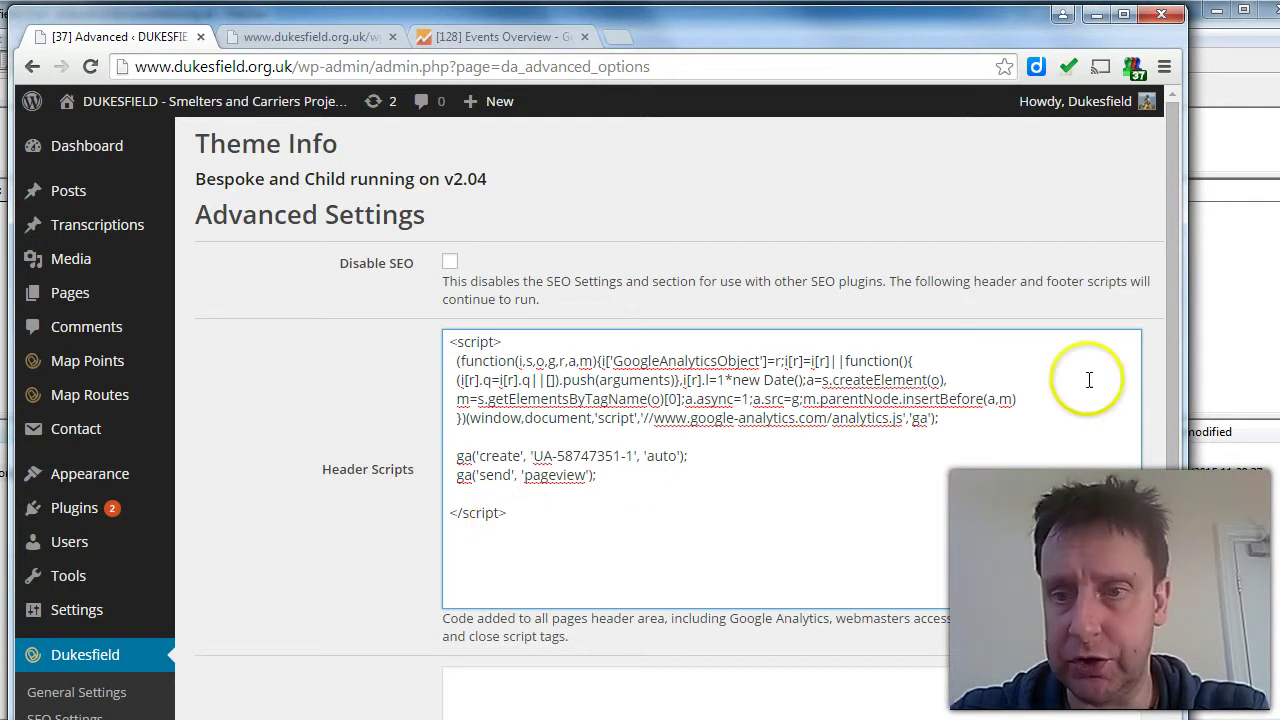
mouse_move(1171, 383)
mouse_down()
mouse_move(1155, 527)
mouse_move(1161, 395)
mouse_up()
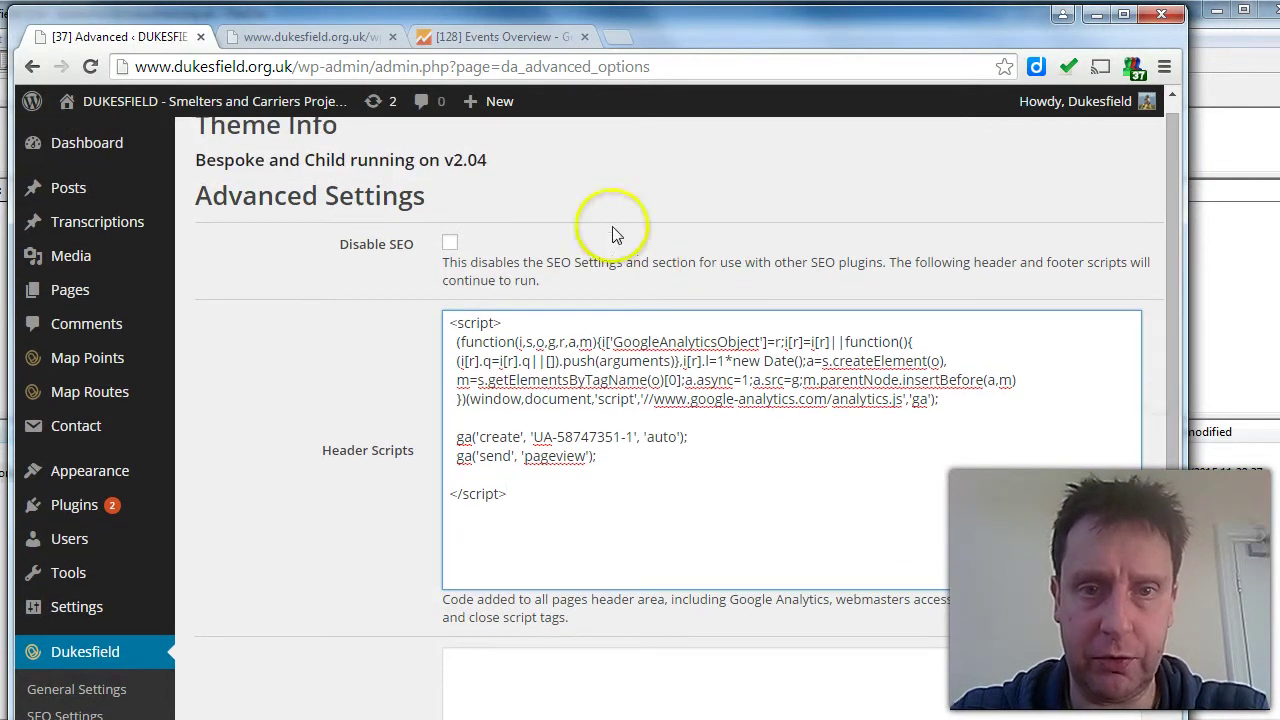